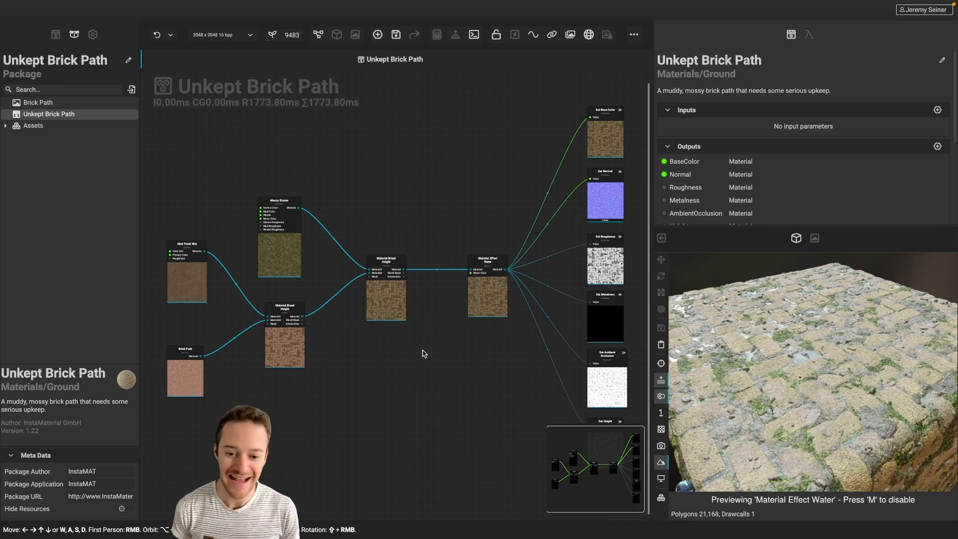
# - Preview the Brick Path node as a 3D material and inspect its brick surface up close and from another angle
pyautogui.hscroll(-2, 377, 399)
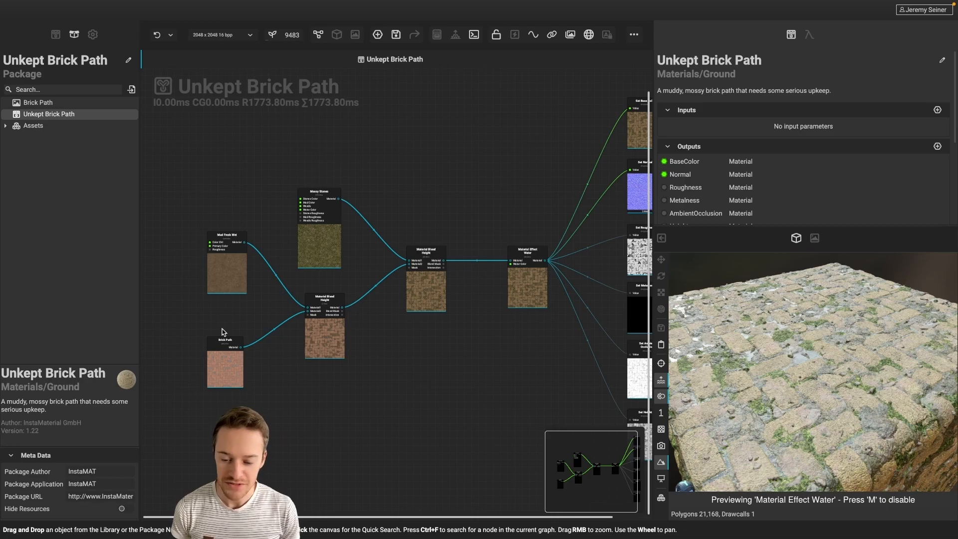
pyautogui.moveTo(213, 320); pyautogui.dragTo(217, 370, button='right')
pyautogui.moveTo(241, 310); pyautogui.dragTo(287, 245, button='middle')
pyautogui.rightClick(278, 331)
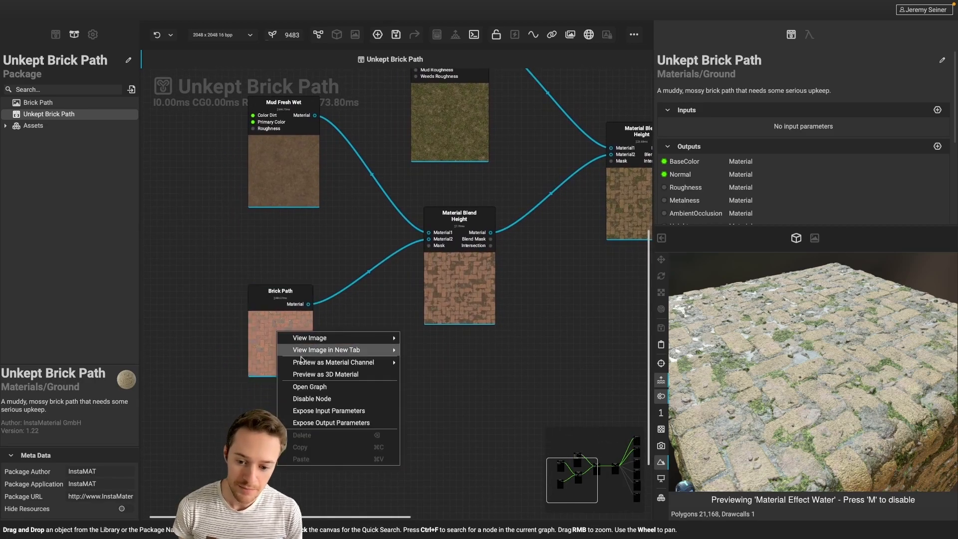
pyautogui.click(310, 375)
pyautogui.moveTo(779, 366); pyautogui.dragTo(832, 356)
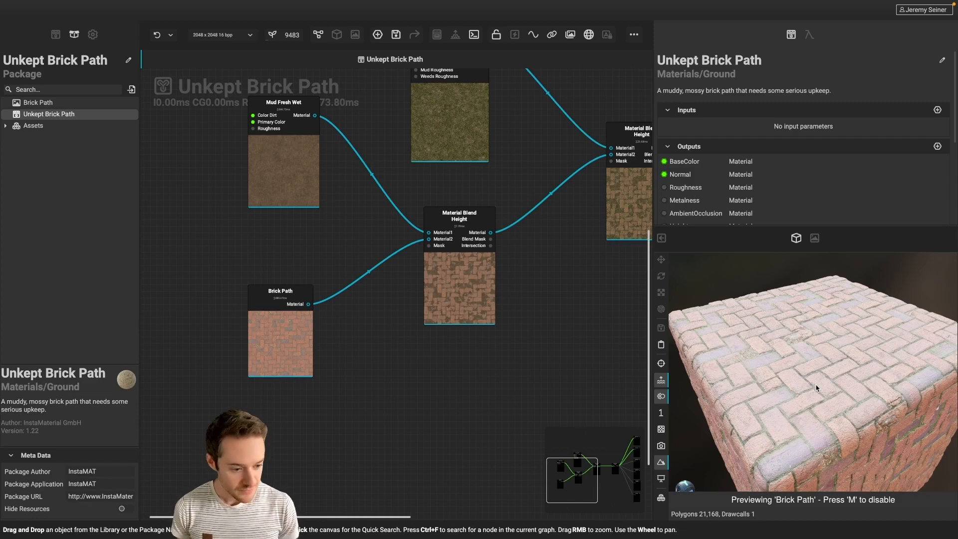
pyautogui.scroll(3, 816, 388)
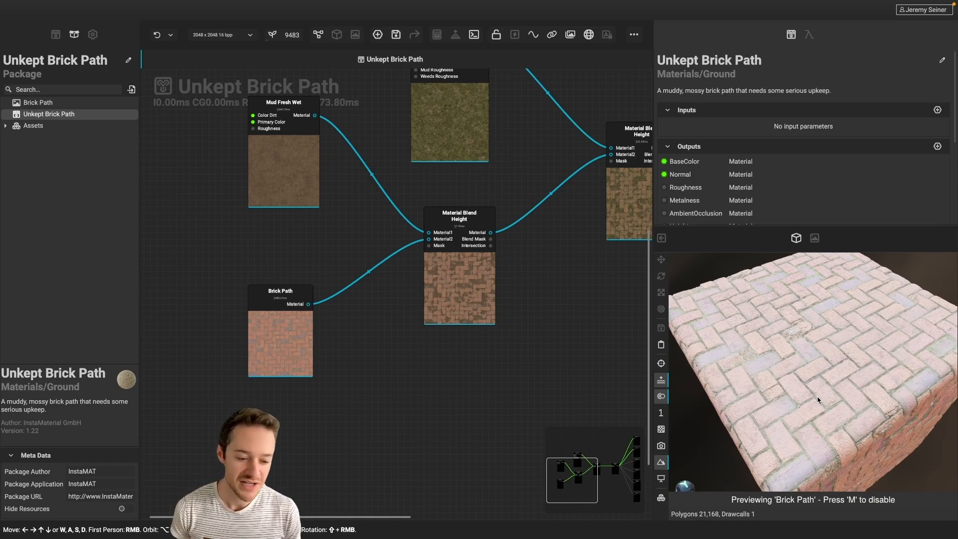
pyautogui.scroll(-2, 814, 372)
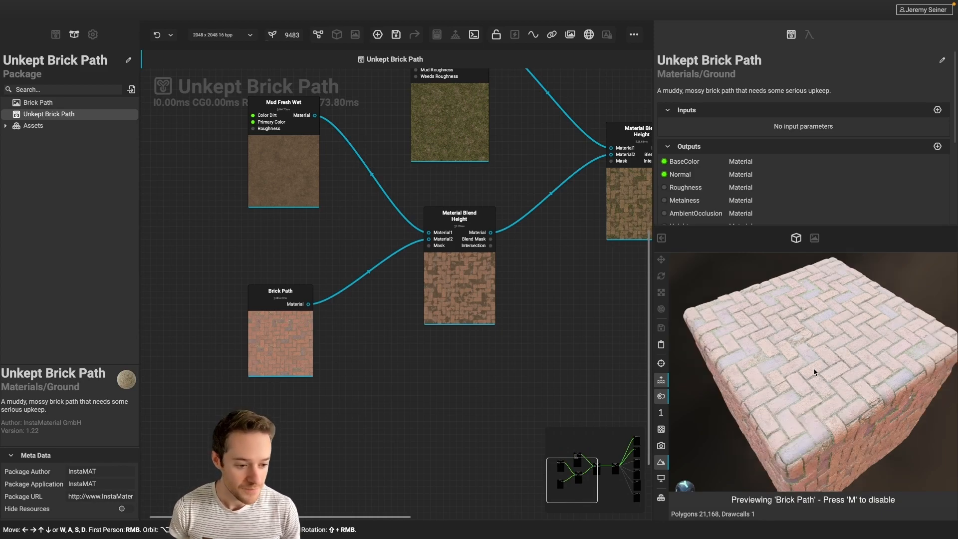
pyautogui.scroll(1, 286, 235)
# - Preview the Mud Fresh Wet node as a 3D material and inspect its surface
pyautogui.scroll(5, 285, 235)
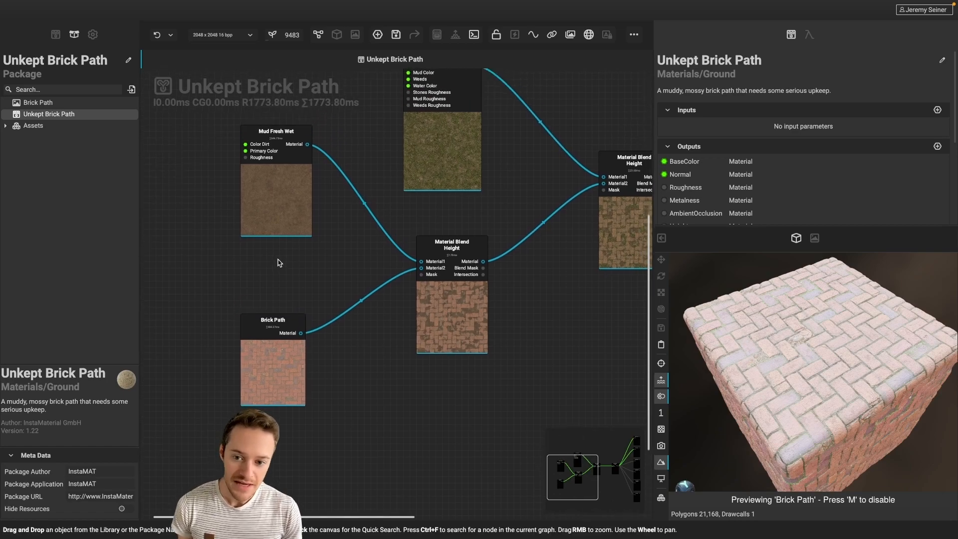
pyautogui.rightClick(263, 215)
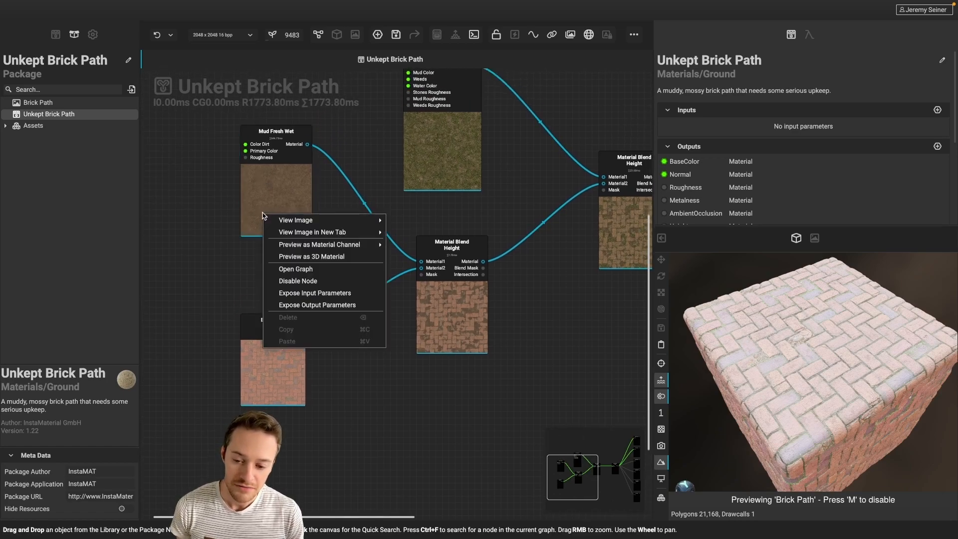
pyautogui.click(311, 256)
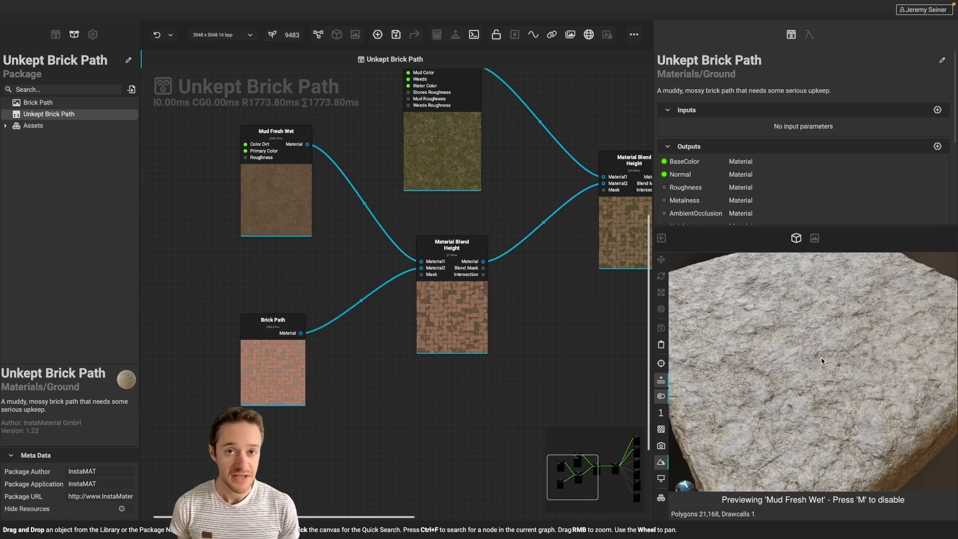
pyautogui.moveTo(813, 361)
pyautogui.keyDown('alt'); pyautogui.mouseDown()
pyautogui.moveTo(786, 361)
pyautogui.moveTo(817, 358)
pyautogui.mouseUp(); pyautogui.keyUp('alt')
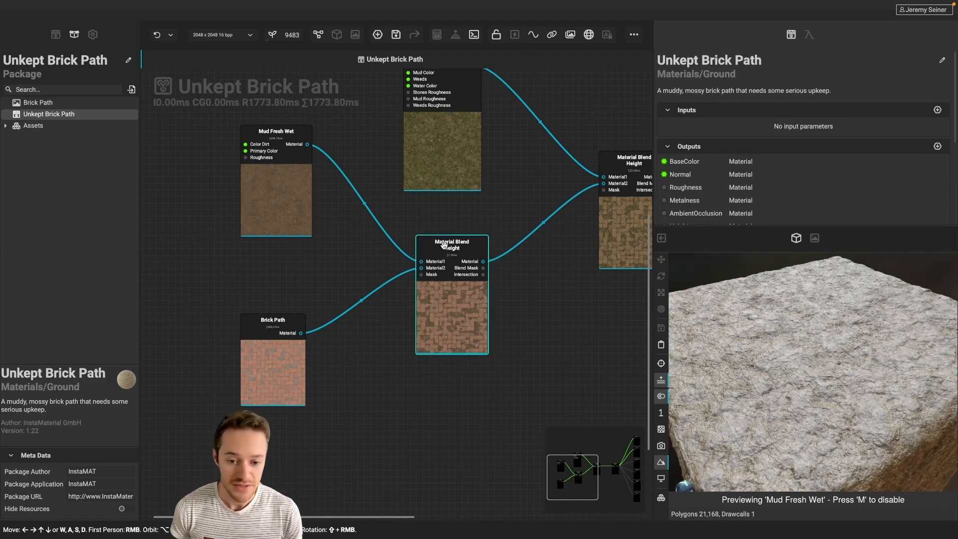
# - Preview the Material Blend Height node combining mud and brick as a 3D material and set its Top Offset to 0.31
pyautogui.rightClick(459, 318)
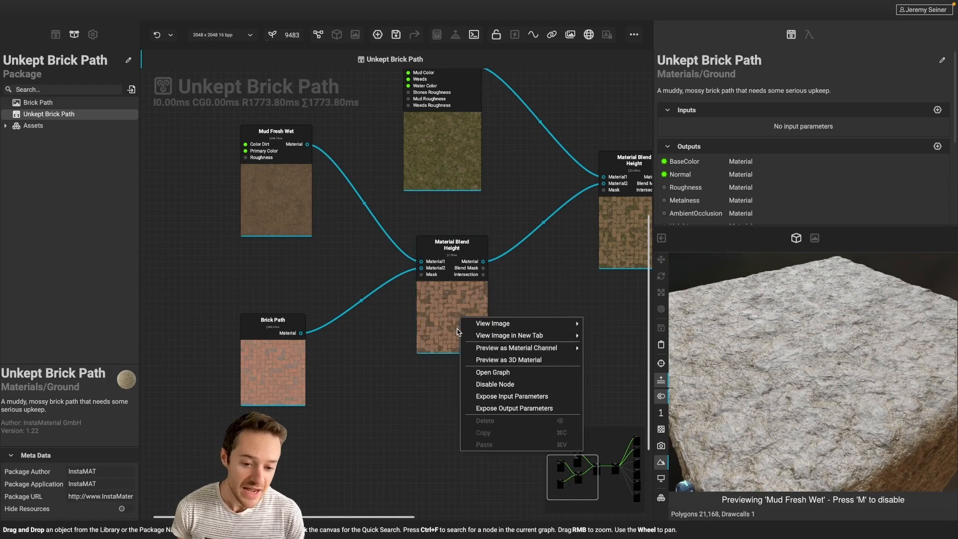
pyautogui.click(477, 360)
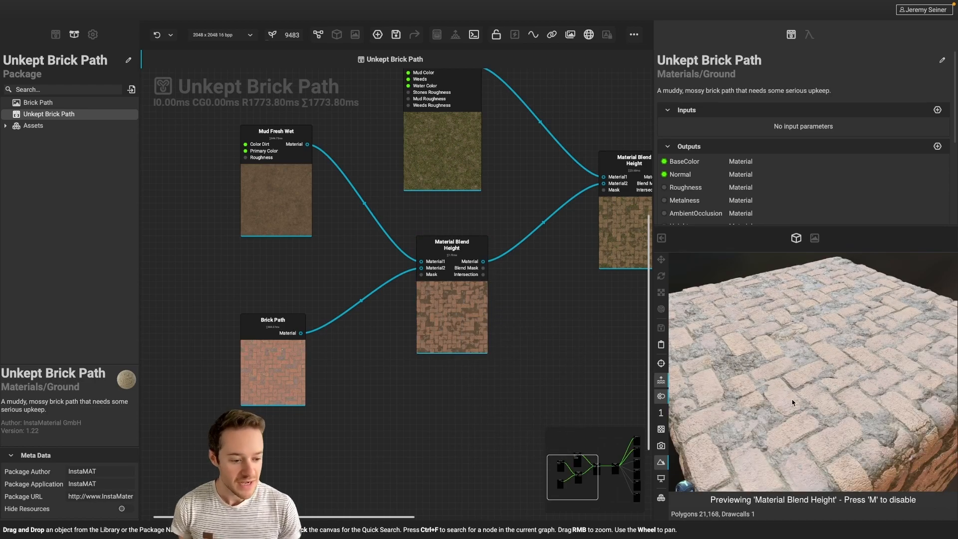
pyautogui.click(449, 320)
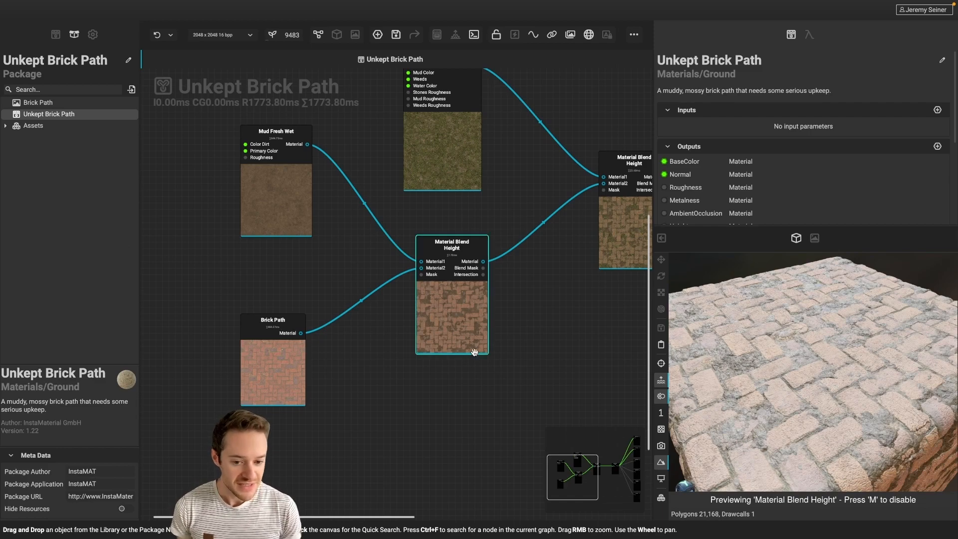
pyautogui.moveTo(800, 171)
pyautogui.mouseDown()
pyautogui.moveTo(782, 179)
pyautogui.moveTo(798, 180)
pyautogui.mouseUp()
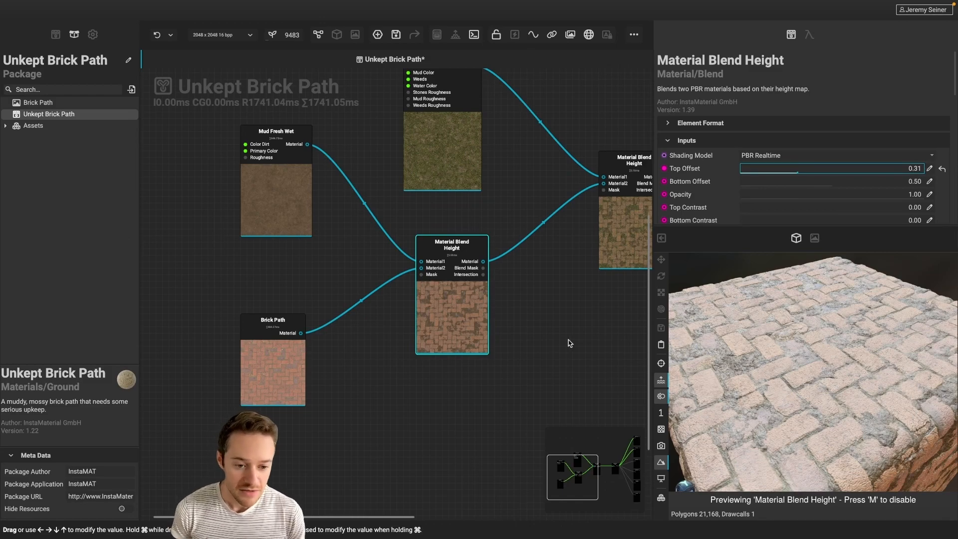
# - Preview the Mossy Stones node as a 3D material
pyautogui.moveTo(573, 321); pyautogui.dragTo(459, 383, button='middle')
pyautogui.rightClick(323, 219)
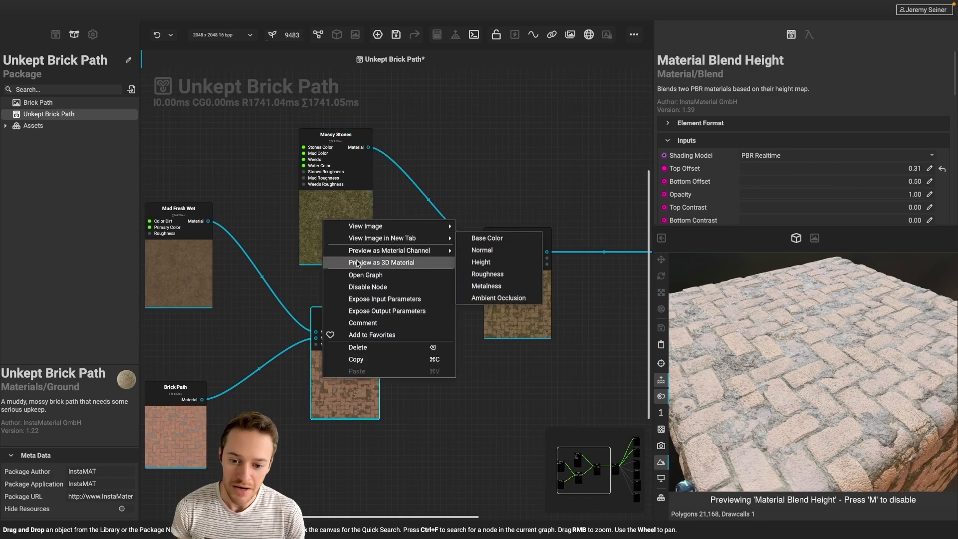
pyautogui.click(382, 262)
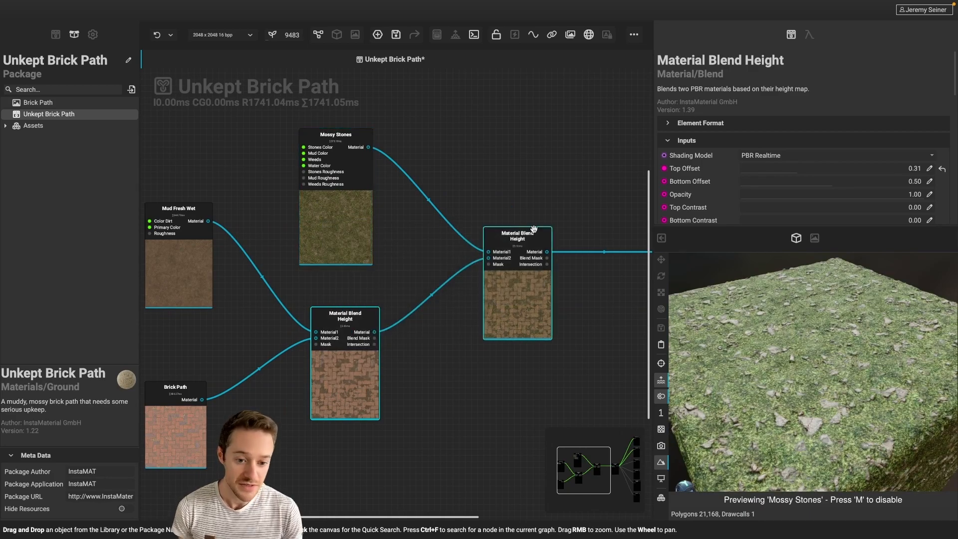
# - Preview the Material Blend Height node fed by Mossy Stones as a 3D material and set its Top Offset to 0.78
pyautogui.rightClick(511, 302)
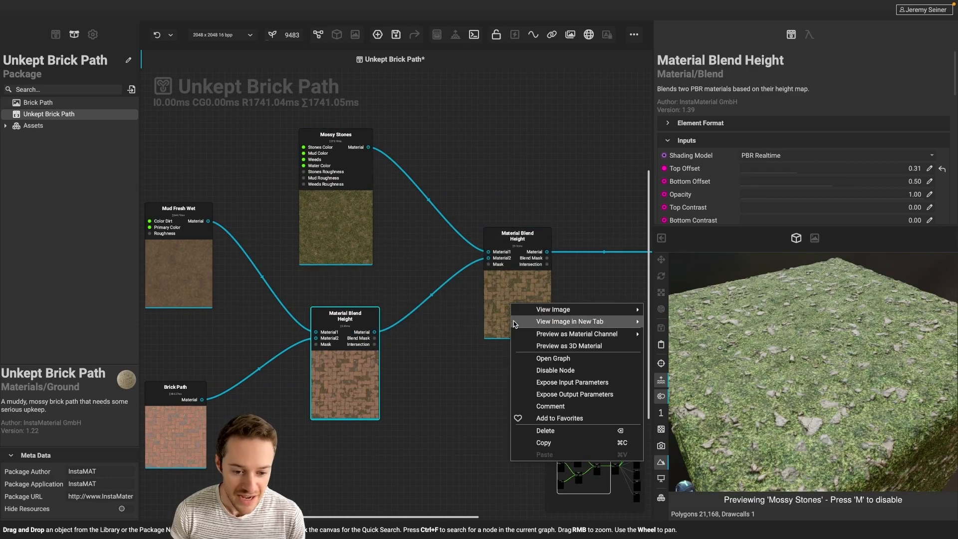
pyautogui.click(540, 346)
pyautogui.click(531, 300)
pyautogui.moveTo(874, 172); pyautogui.dragTo(884, 178)
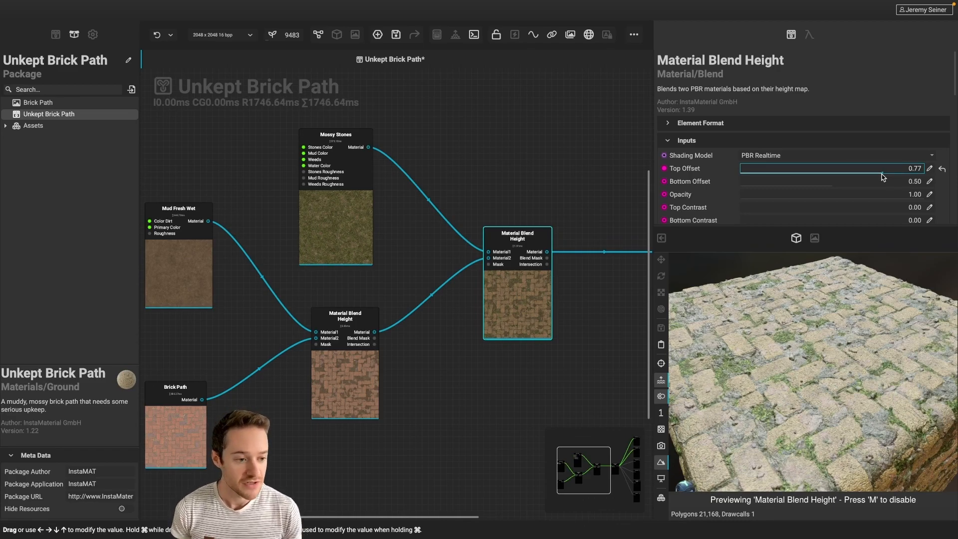
pyautogui.moveTo(883, 171); pyautogui.dragTo(884, 171)
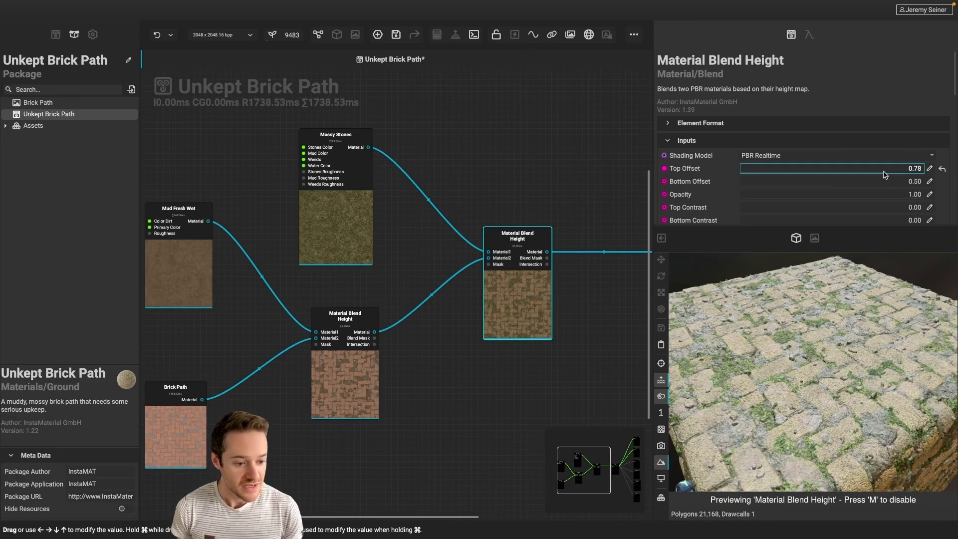
# - Preview the Material Effect Water node as a 3D material and set its Water Level to 47%
pyautogui.hscroll(10, 421, 390)
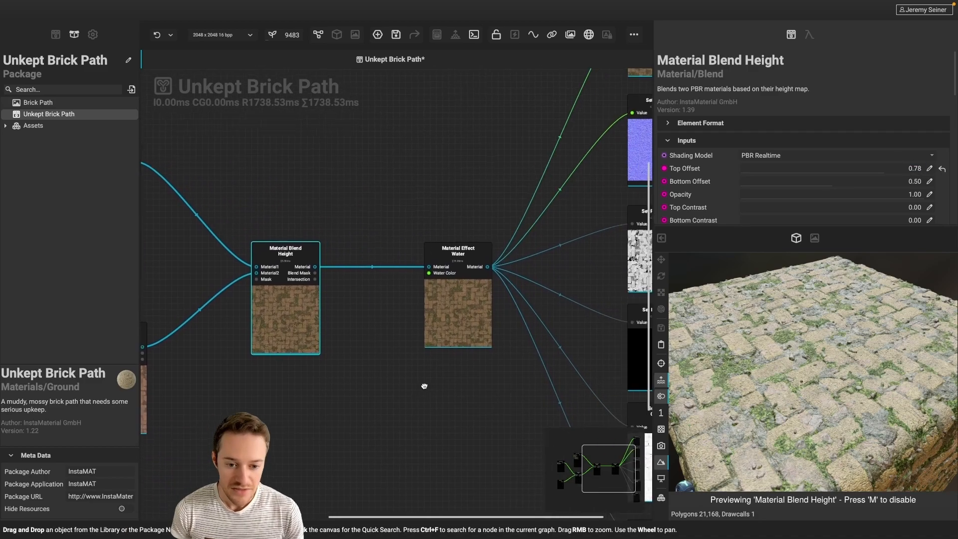
pyautogui.moveTo(430, 391); pyautogui.dragTo(439, 331, button='right')
pyautogui.rightClick(444, 327)
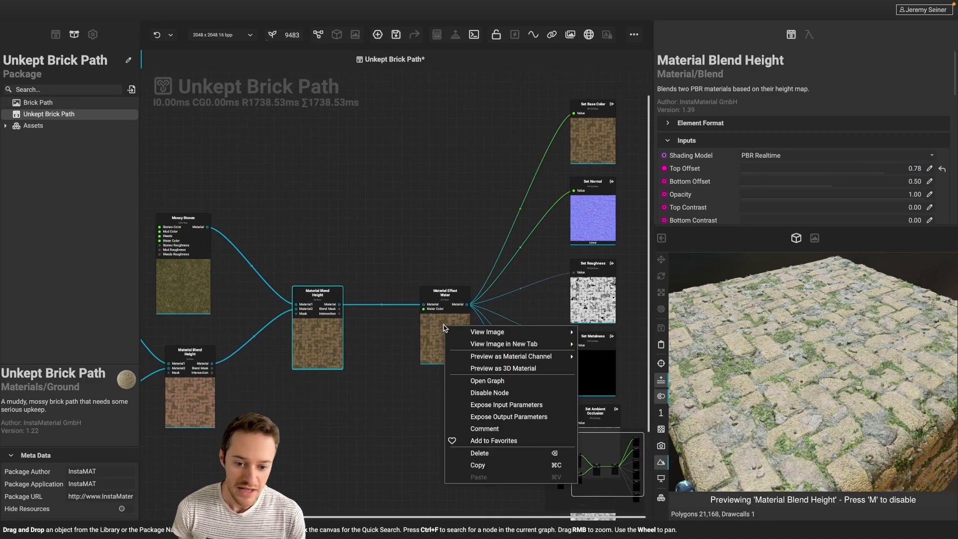
pyautogui.click(504, 369)
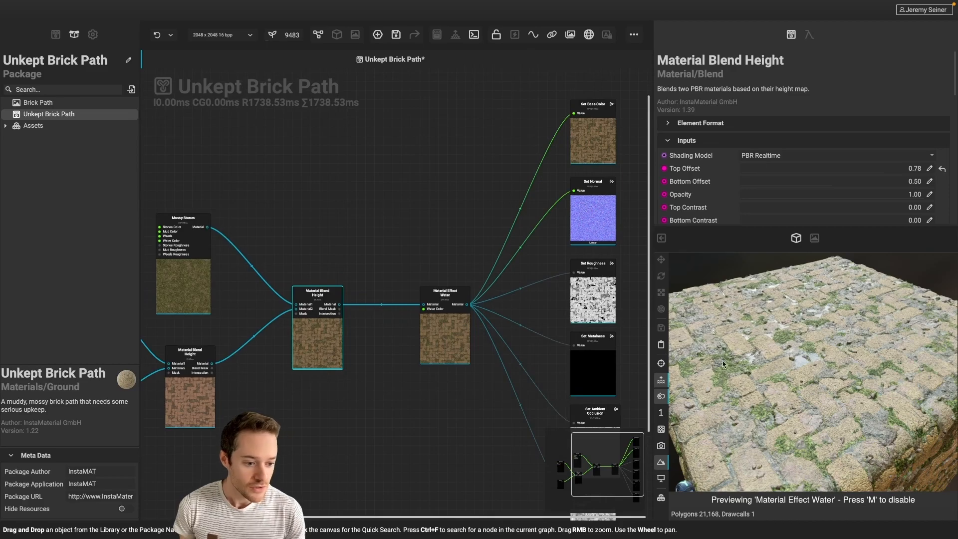
pyautogui.click(457, 338)
pyautogui.scroll(-2, 695, 194)
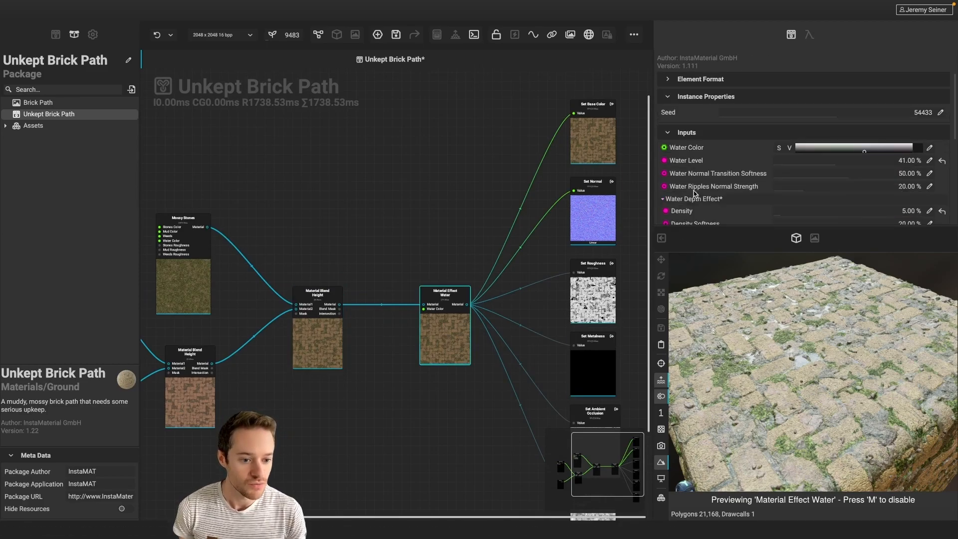
pyautogui.moveTo(838, 165)
pyautogui.mouseDown()
pyautogui.moveTo(813, 169)
pyautogui.moveTo(845, 166)
pyautogui.mouseUp()
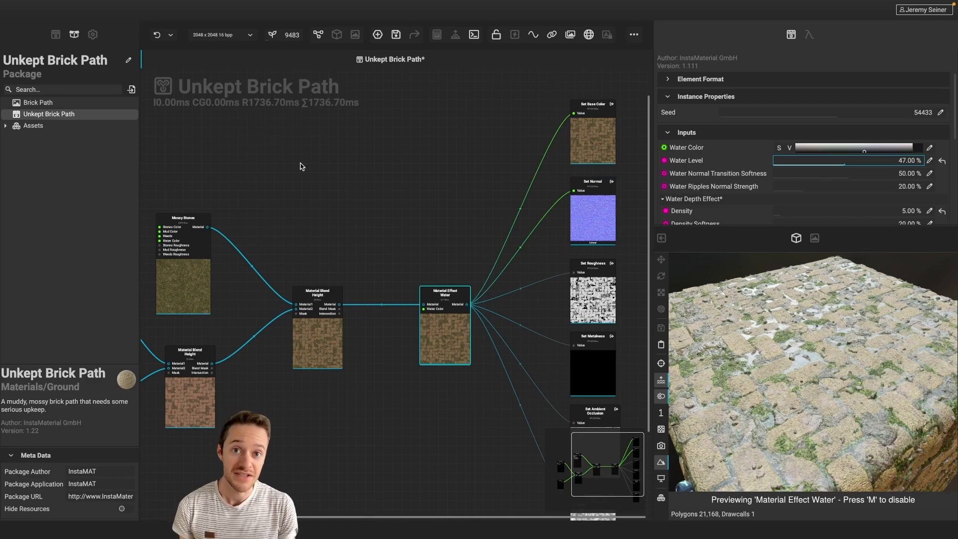
# - Expand the graph's combined Material connections into individual channel connections for examination, and collapse them back to single connections
pyautogui.hscroll(-4, 432, 216)
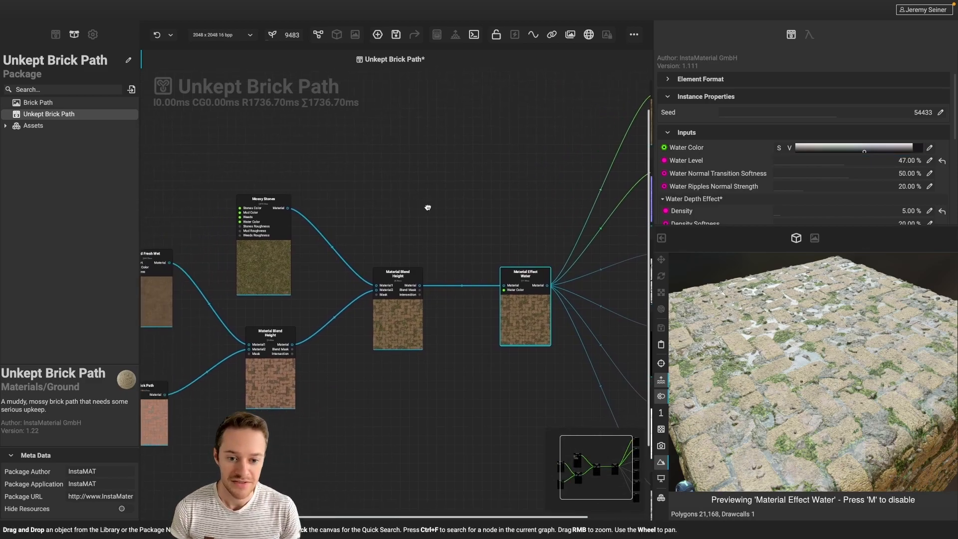
pyautogui.hscroll(-4, 449, 151)
pyautogui.click(504, 157)
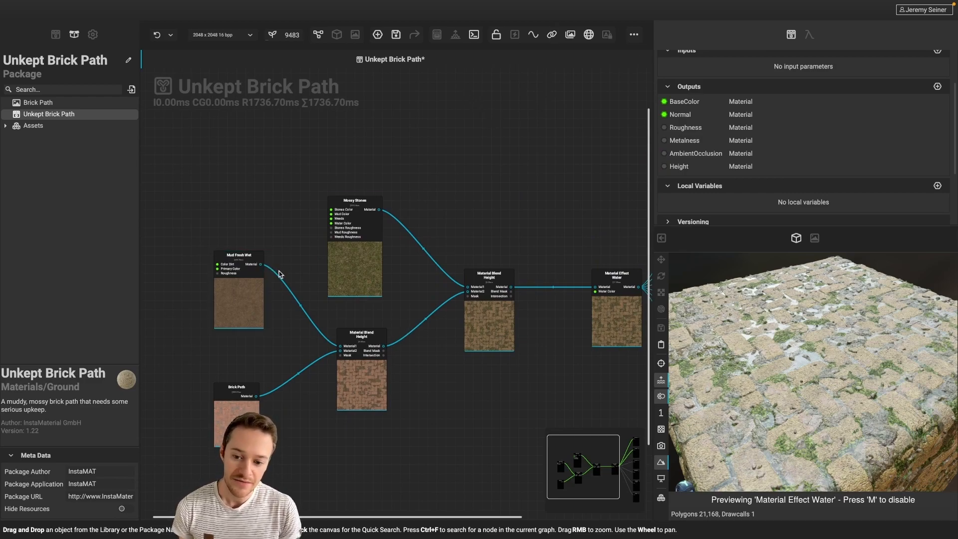
pyautogui.moveTo(354, 424); pyautogui.dragTo(355, 476, button='right')
pyautogui.moveTo(515, 391); pyautogui.dragTo(483, 391, button='right')
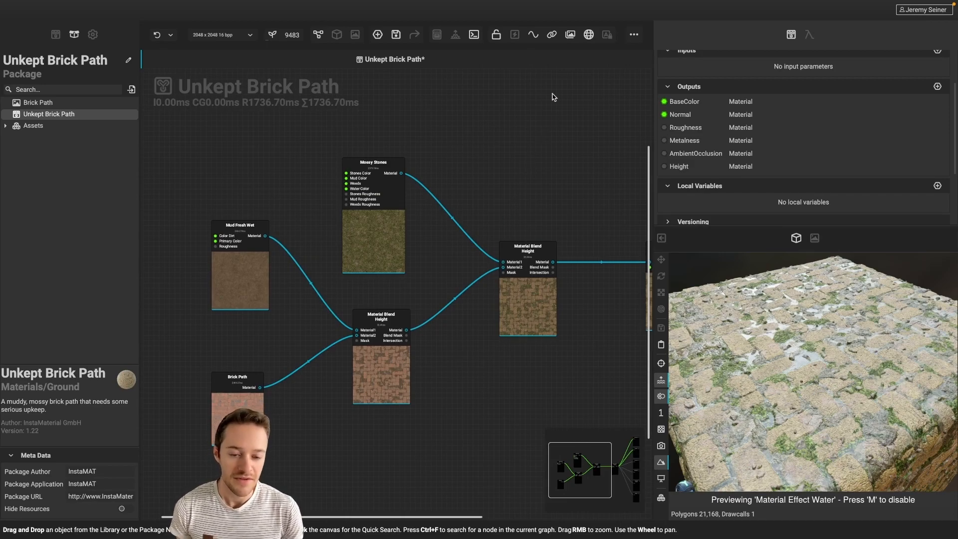
pyautogui.click(553, 35)
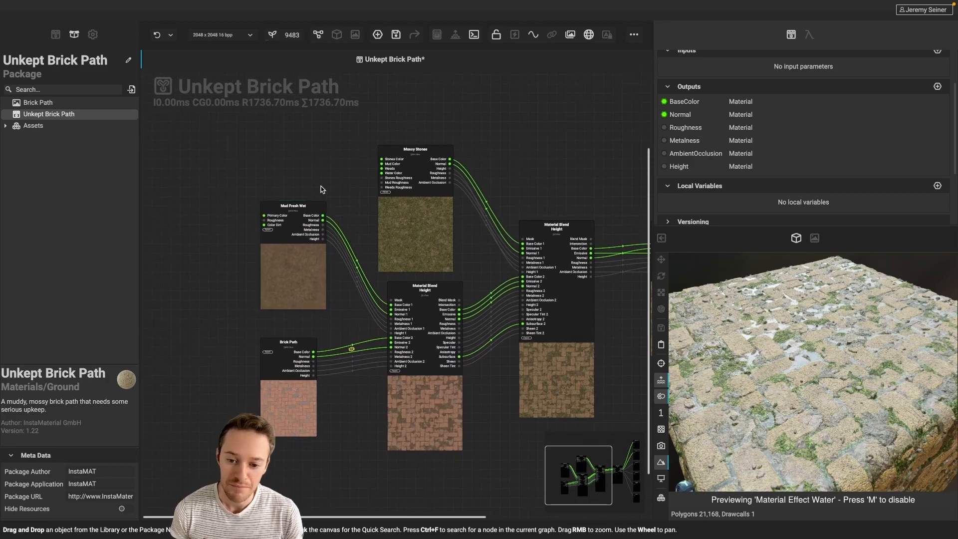
pyautogui.scroll(2, 325, 187)
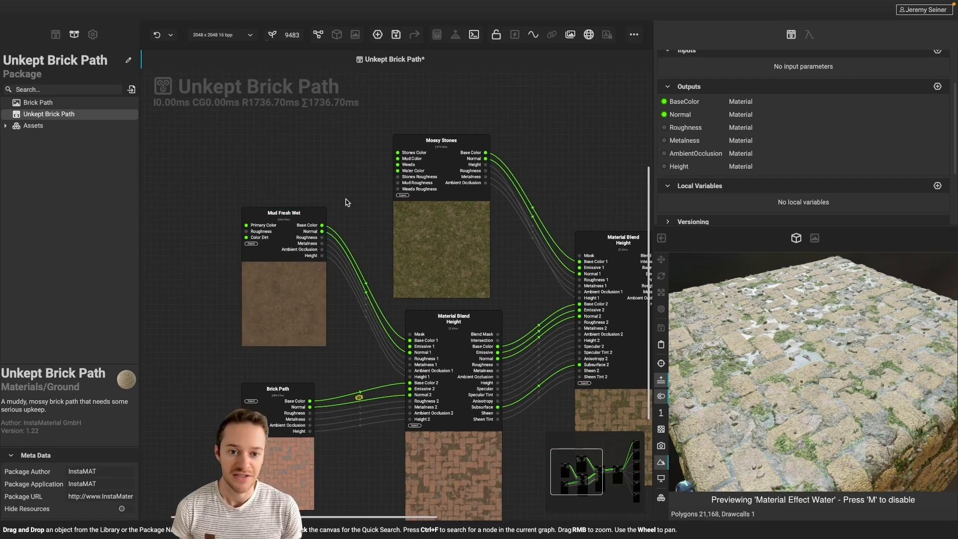
pyautogui.click(552, 35)
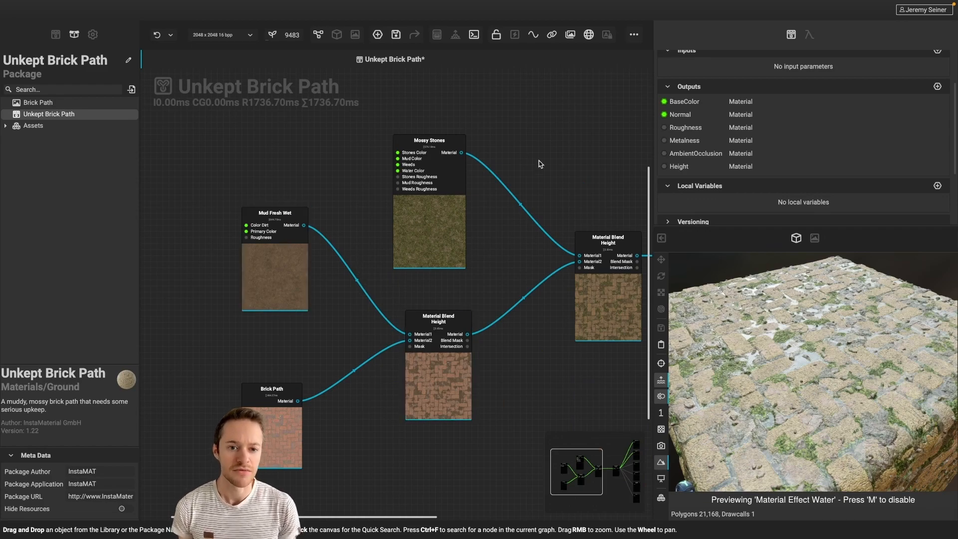
# - Show the individual channel connections between the nodes in place of the combined Material connections
pyautogui.click(551, 35)
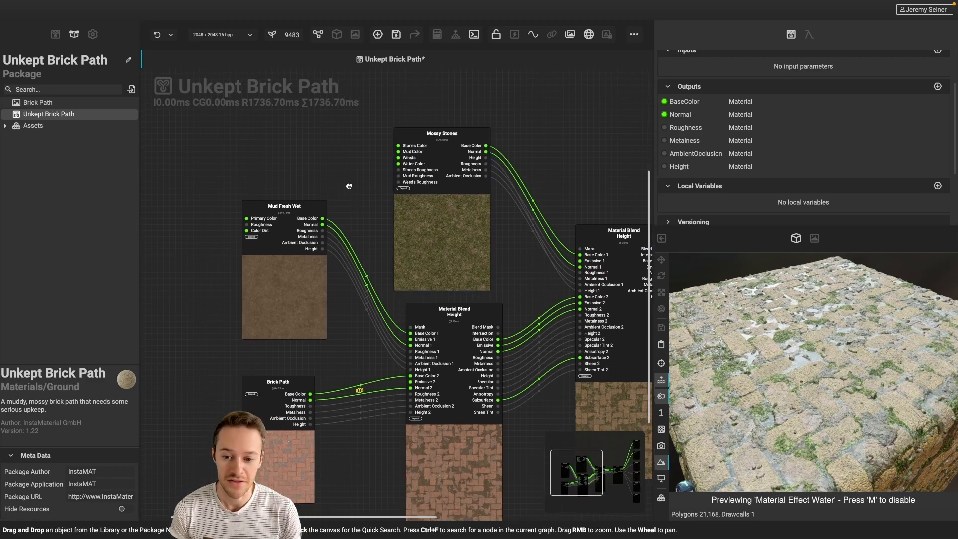
pyautogui.moveTo(348, 200); pyautogui.dragTo(354, 157, button='middle')
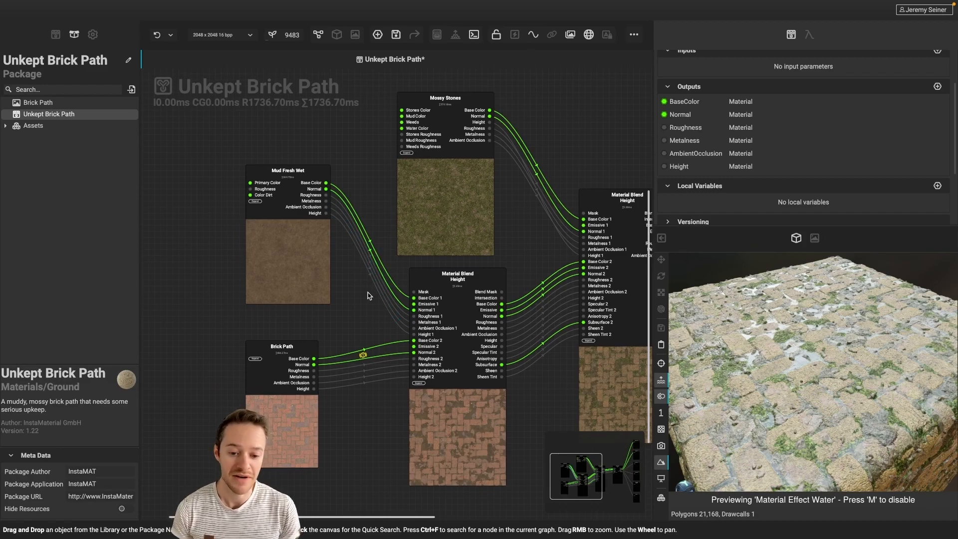
pyautogui.moveTo(365, 301); pyautogui.dragTo(365, 340, button='right')
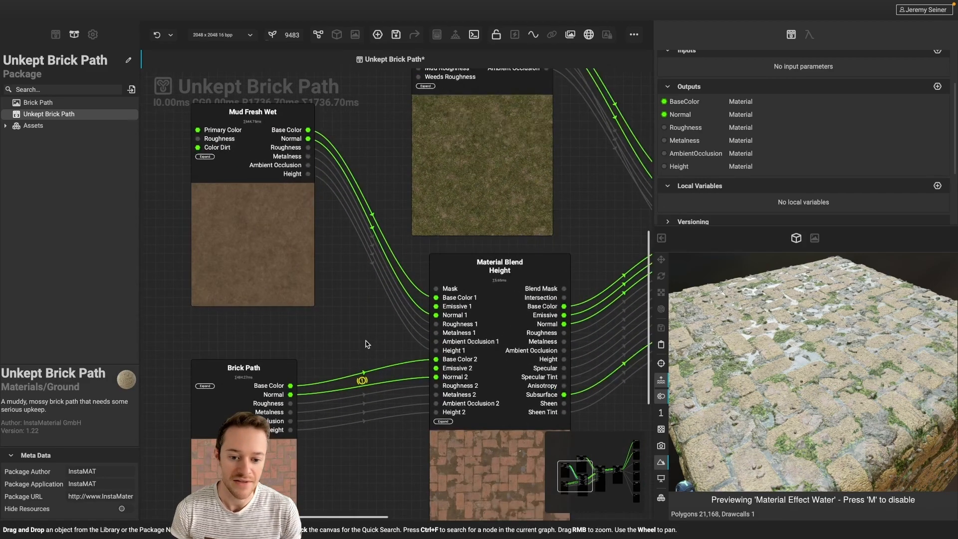
# - Set the Top Offset of the Material Blend Height node combining mud and brick to 0.27
pyautogui.hscroll(3, 369, 324)
pyautogui.scroll(-1, 370, 325)
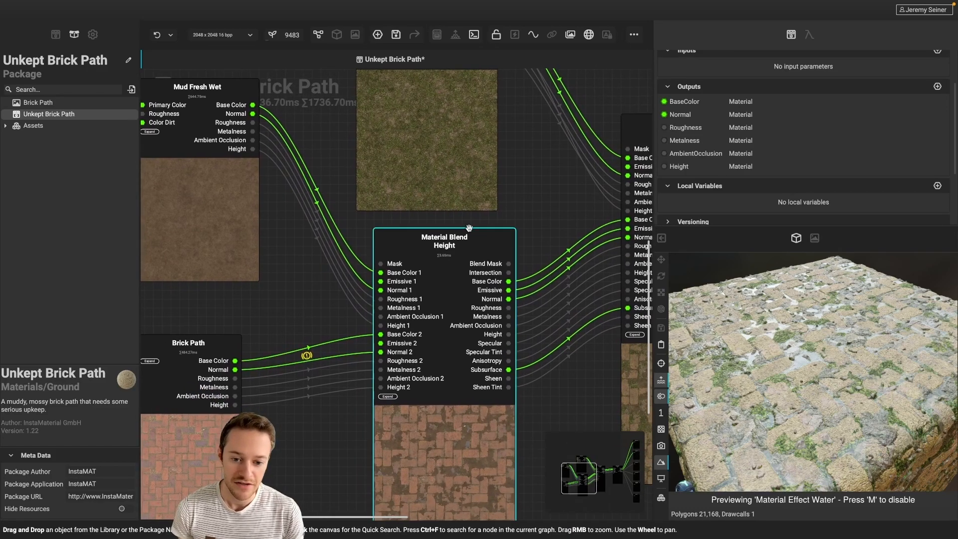
pyautogui.click(474, 230)
pyautogui.moveTo(800, 114)
pyautogui.mouseDown()
pyautogui.moveTo(791, 116)
pyautogui.moveTo(817, 116)
pyautogui.moveTo(787, 117)
pyautogui.moveTo(833, 117)
pyautogui.moveTo(674, 118)
pyautogui.moveTo(790, 114)
pyautogui.mouseUp()
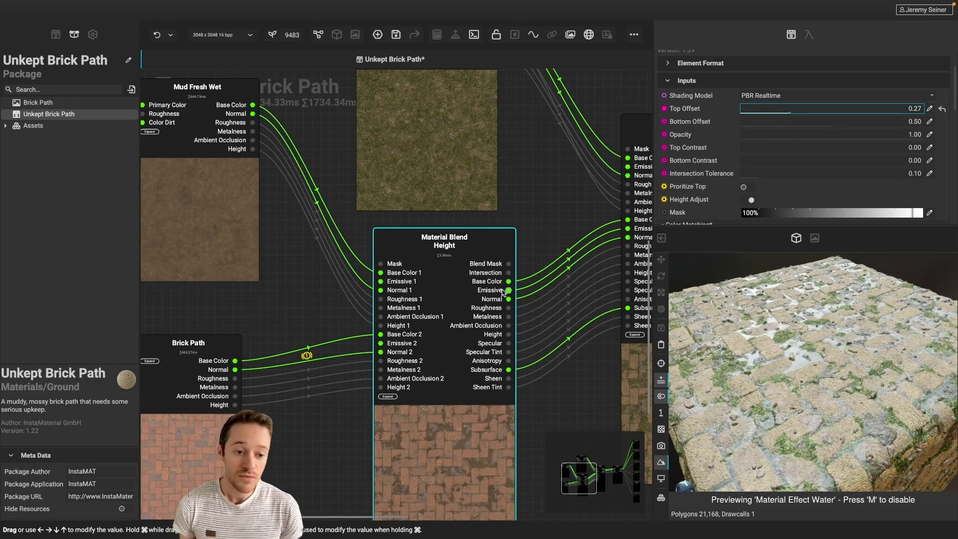
pyautogui.scroll(-2, 354, 447)
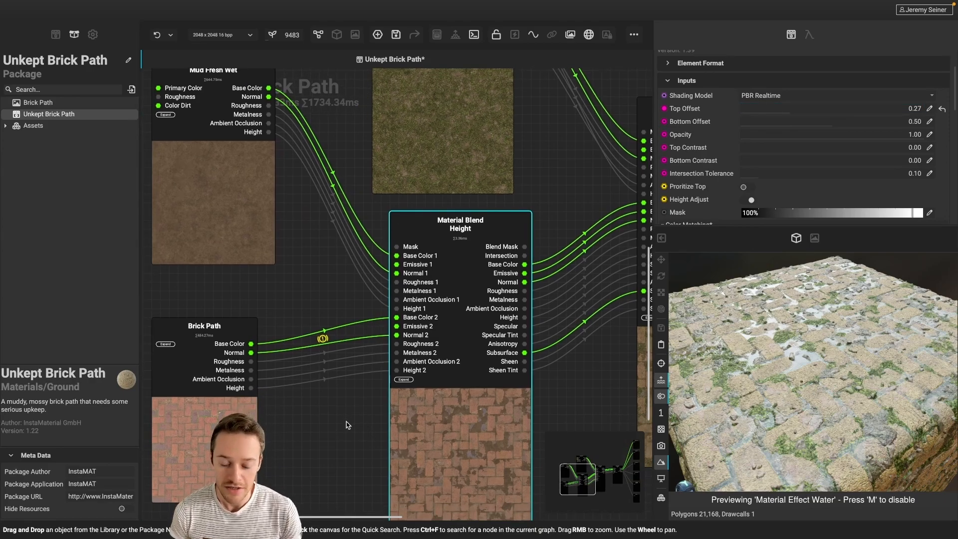
# - Expand the mud-and-brick Material Blend Height node's parameters, expose Top Offset as a graph input named Dirt, and place its node above Brick Path
pyautogui.scroll(-2, 363, 429)
pyautogui.click(405, 378)
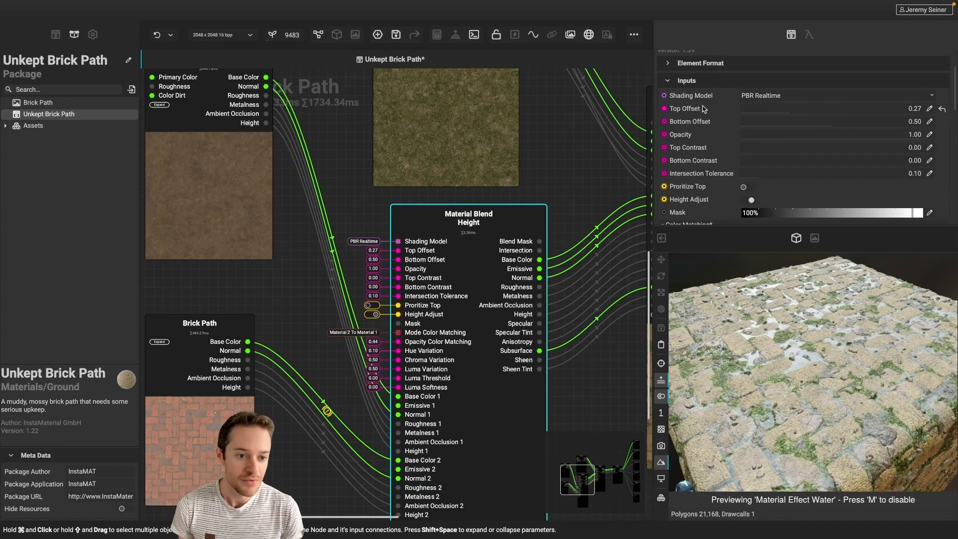
pyautogui.moveTo(398, 250); pyautogui.dragTo(256, 290)
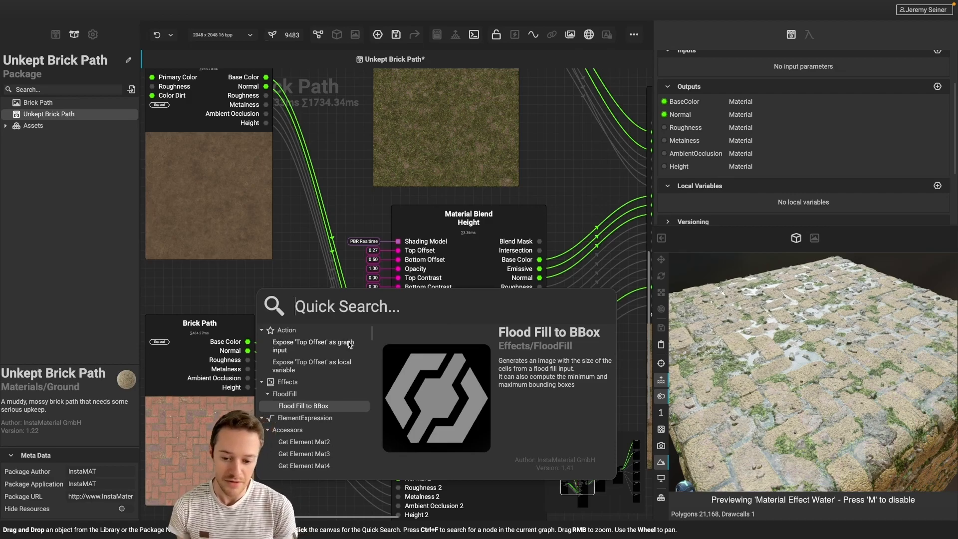
pyautogui.write('Dirt')
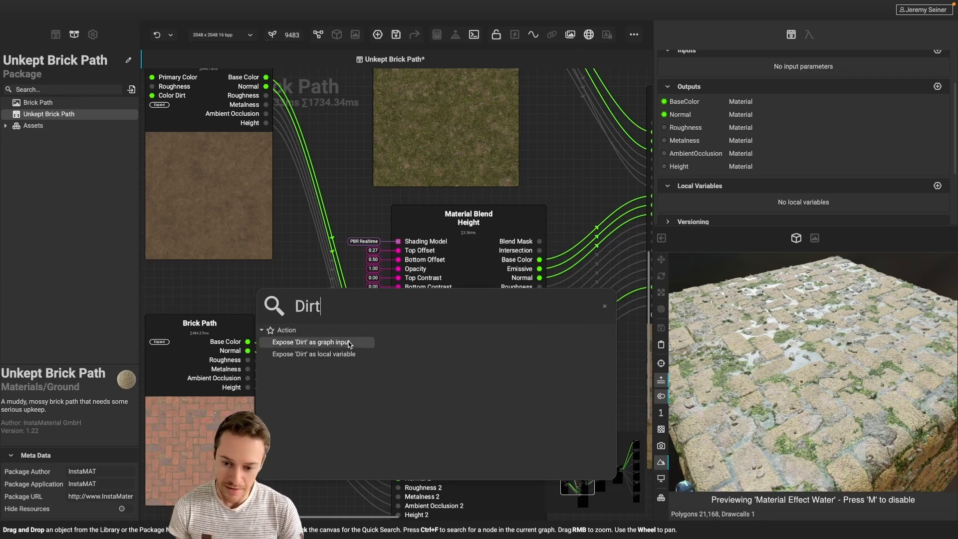
pyautogui.click(350, 344)
pyautogui.moveTo(218, 312); pyautogui.dragTo(244, 293)
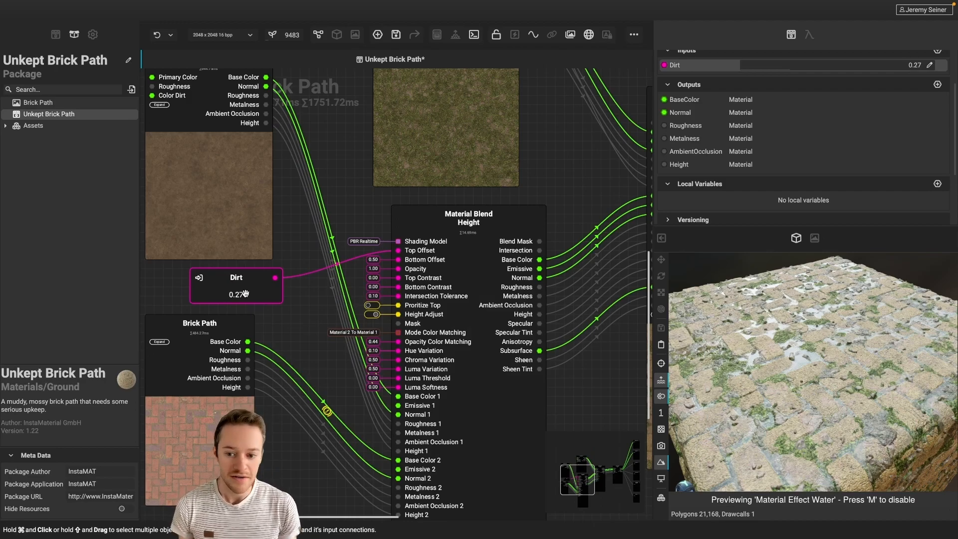
# - Rename the Dirt graph input as Mud
pyautogui.scroll(3, 691, 210)
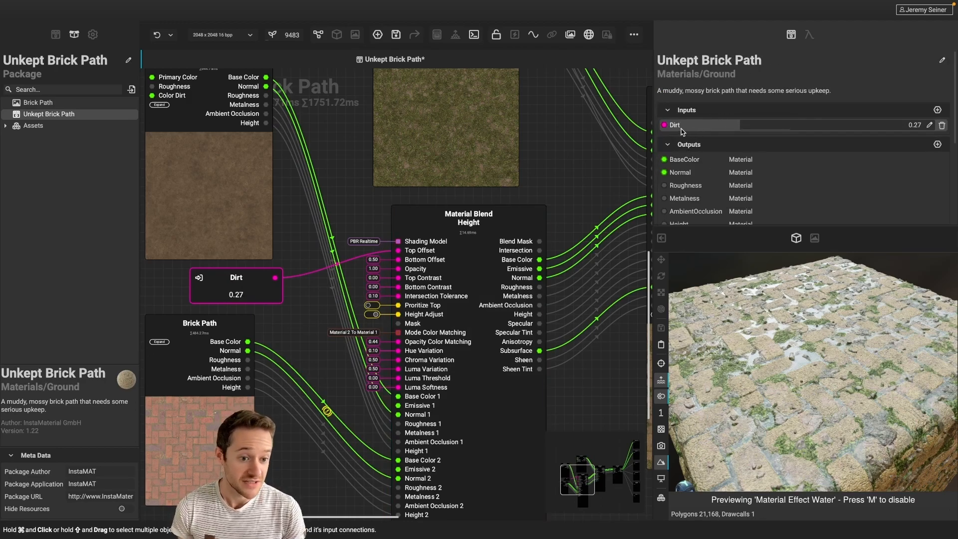
pyautogui.doubleClick(676, 126)
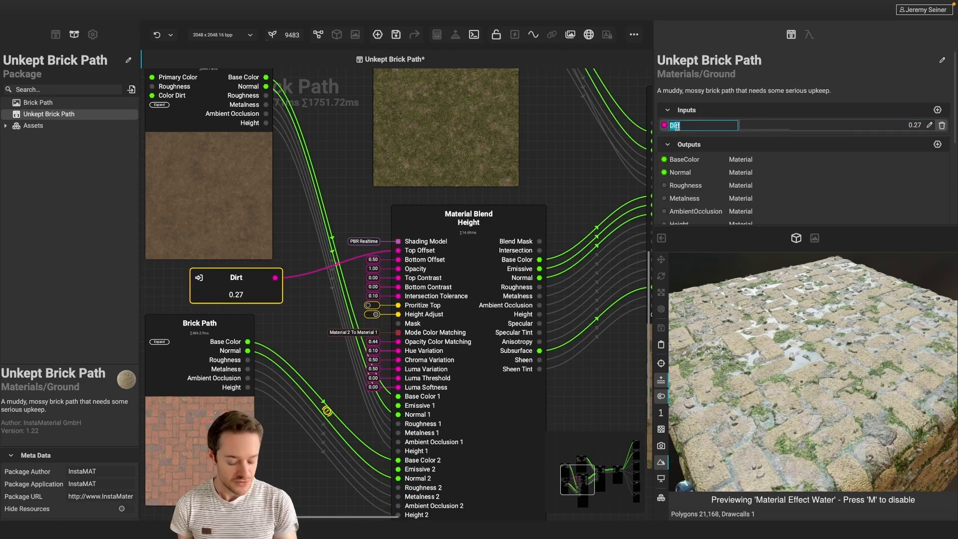
pyautogui.write('Mud')
pyautogui.press('Return')
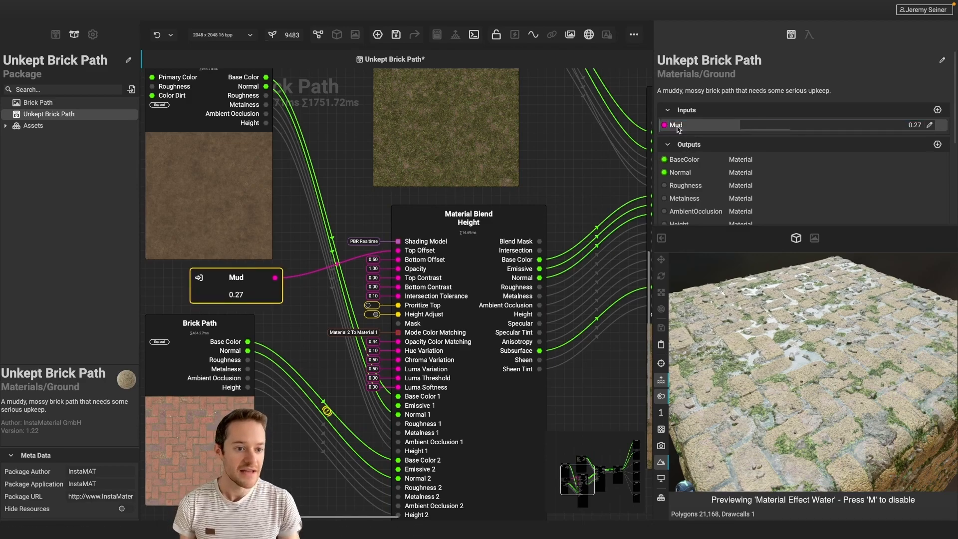
# - Try different Mud input values, settle on 0.30, and collapse the parameters of the mud-and-brick Material Blend Height node
pyautogui.moveTo(783, 129); pyautogui.dragTo(811, 131)
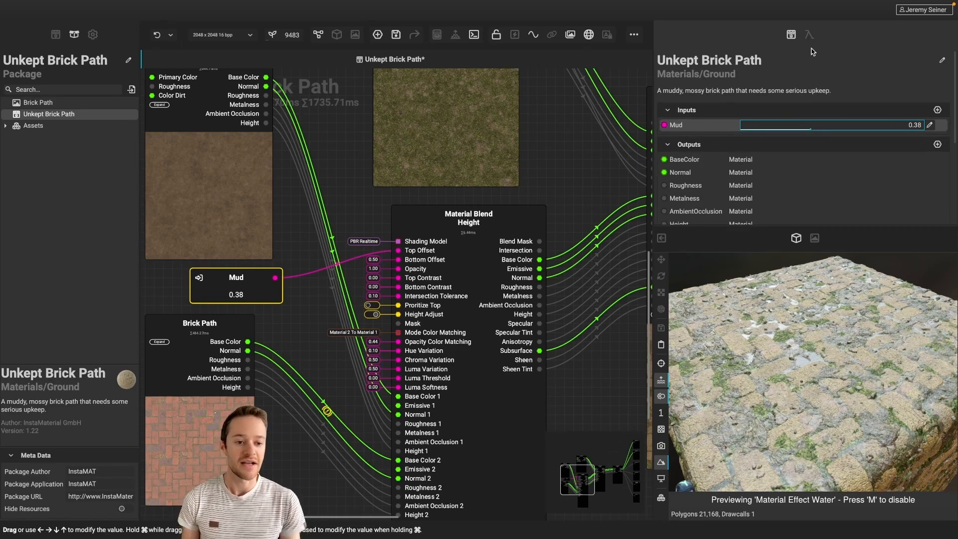
pyautogui.click(562, 152)
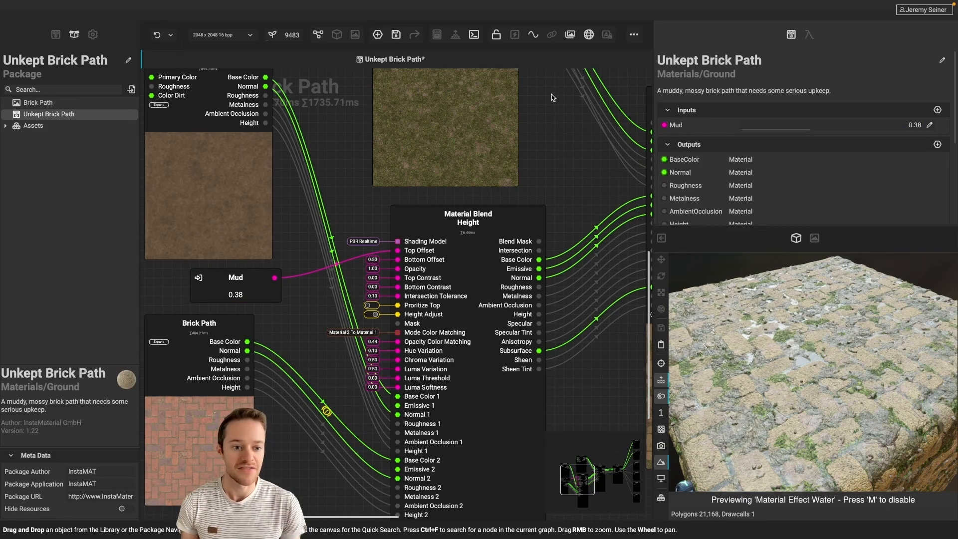
pyautogui.click(821, 128)
pyautogui.moveTo(821, 126); pyautogui.dragTo(796, 130)
pyautogui.moveTo(575, 193); pyautogui.dragTo(577, 145, button='right')
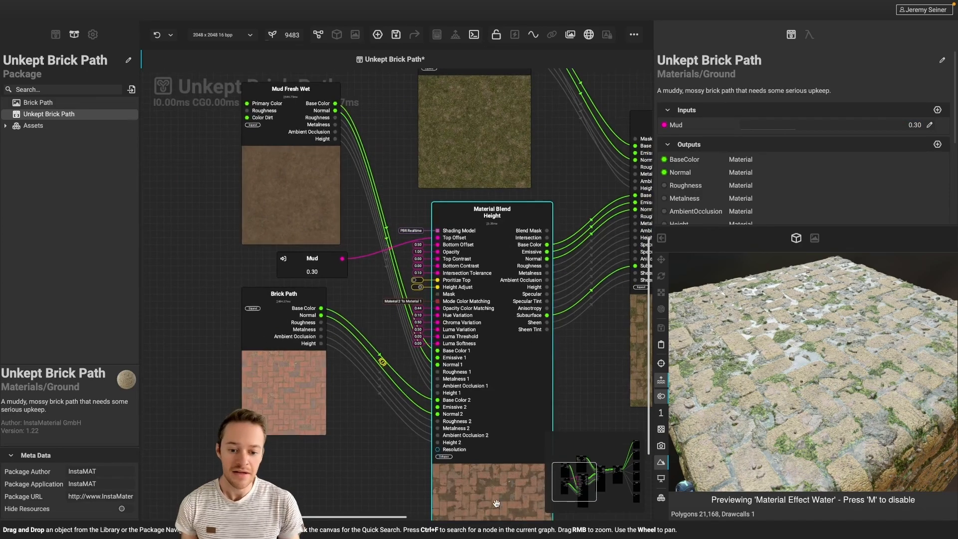
pyautogui.click(443, 456)
# - Set the Top Offset of the Material Blend Height node that blends in Mossy Stones to 0.77
pyautogui.moveTo(593, 357); pyautogui.dragTo(493, 442, button='middle')
pyautogui.moveTo(566, 117); pyautogui.dragTo(486, 118, button='middle')
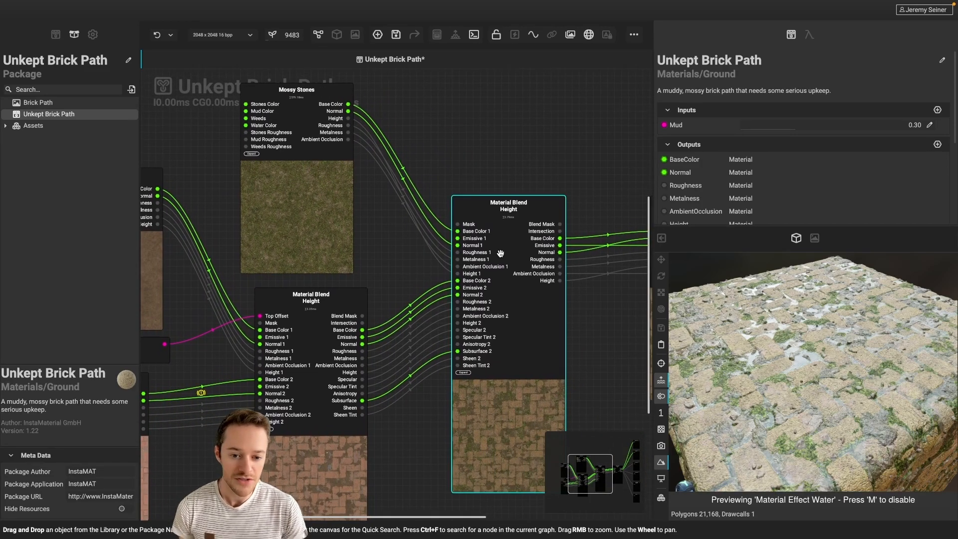
pyautogui.click(494, 203)
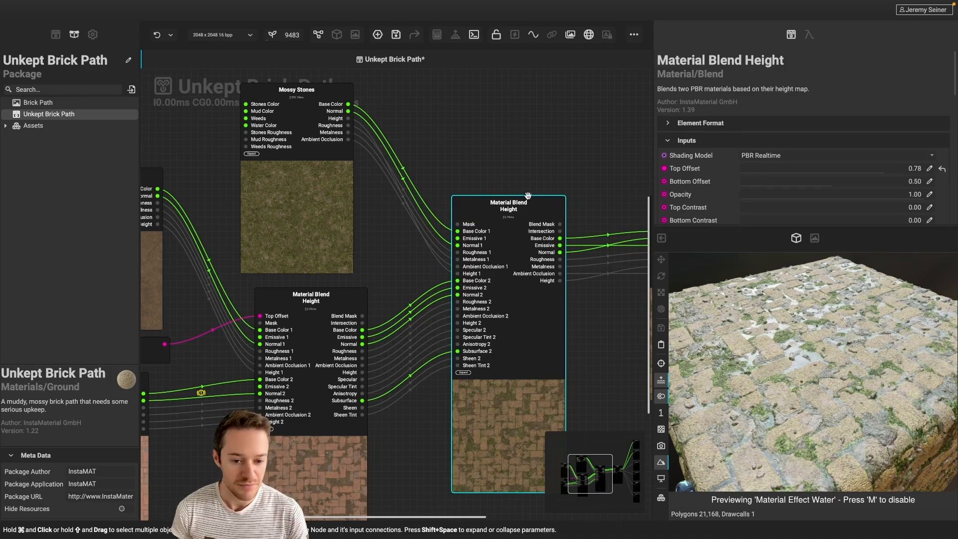
pyautogui.scroll(-3, 564, 150)
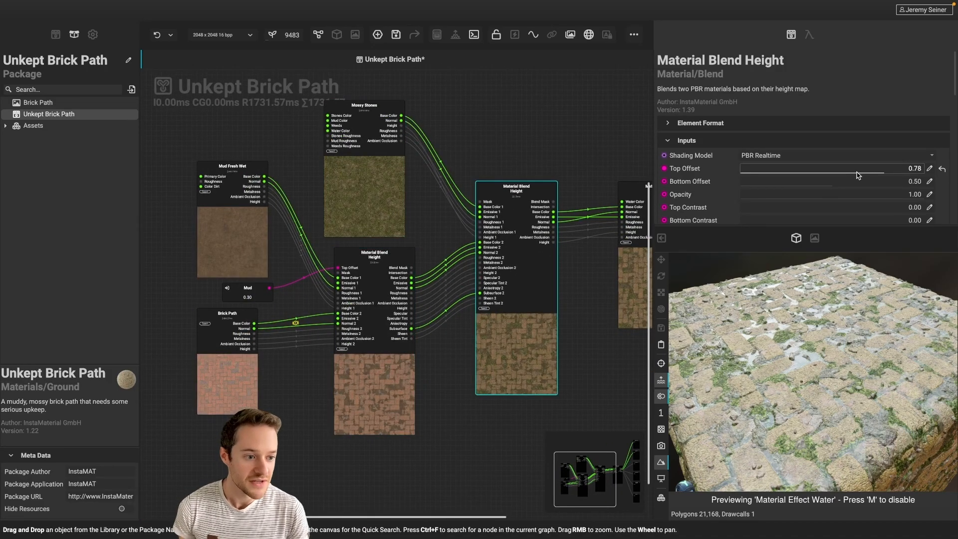
pyautogui.moveTo(861, 172); pyautogui.dragTo(883, 174)
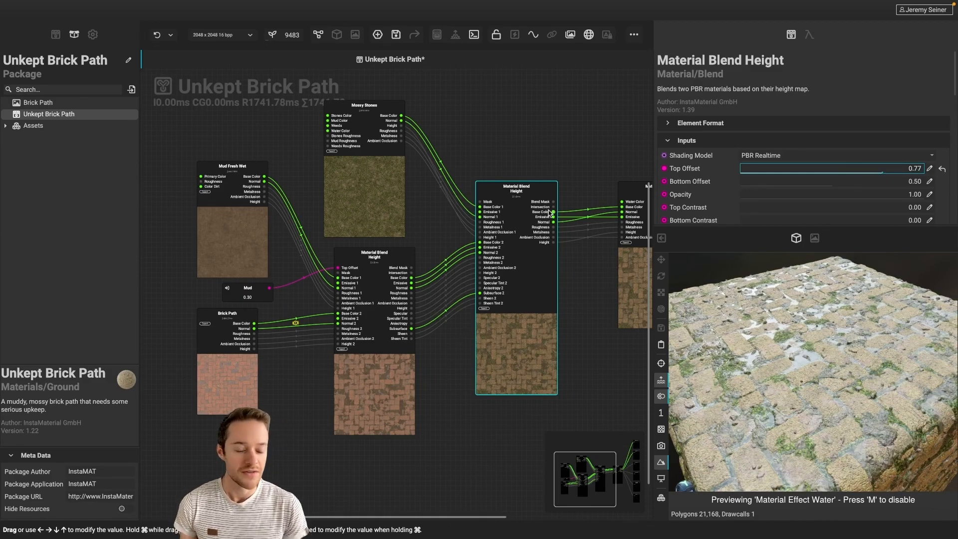
# - Expose the moss blend's Top Offset as an input parameter and place its node between Mossy Stones and the Material Blend Height node
pyautogui.rightClick(682, 171)
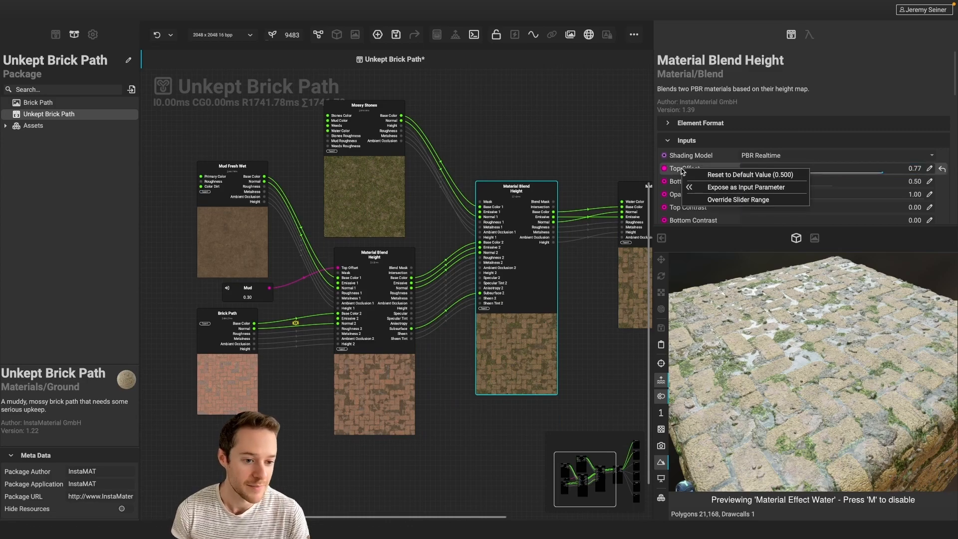
pyautogui.click(717, 191)
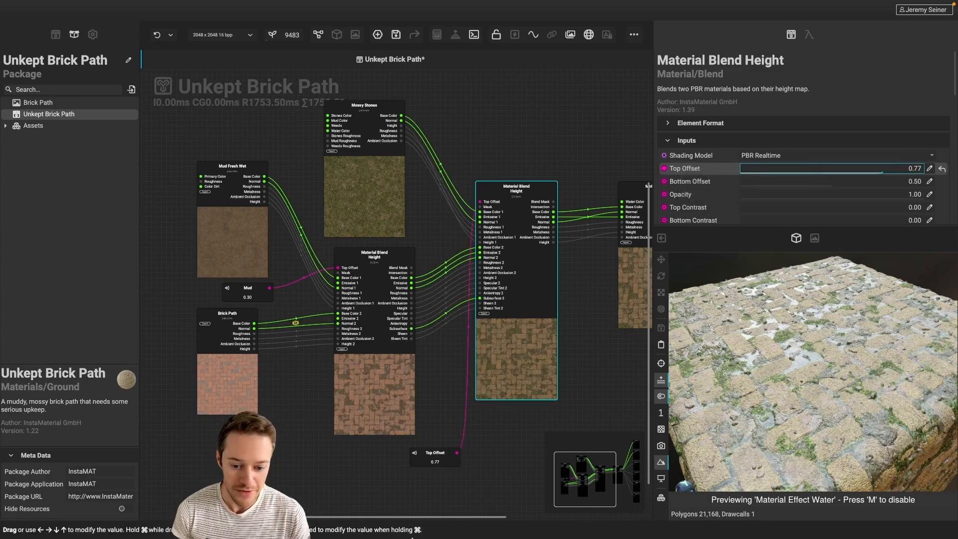
pyautogui.moveTo(431, 450); pyautogui.dragTo(436, 144)
pyautogui.scroll(4, 473, 123)
pyautogui.moveTo(474, 122); pyautogui.dragTo(488, 152, button='middle')
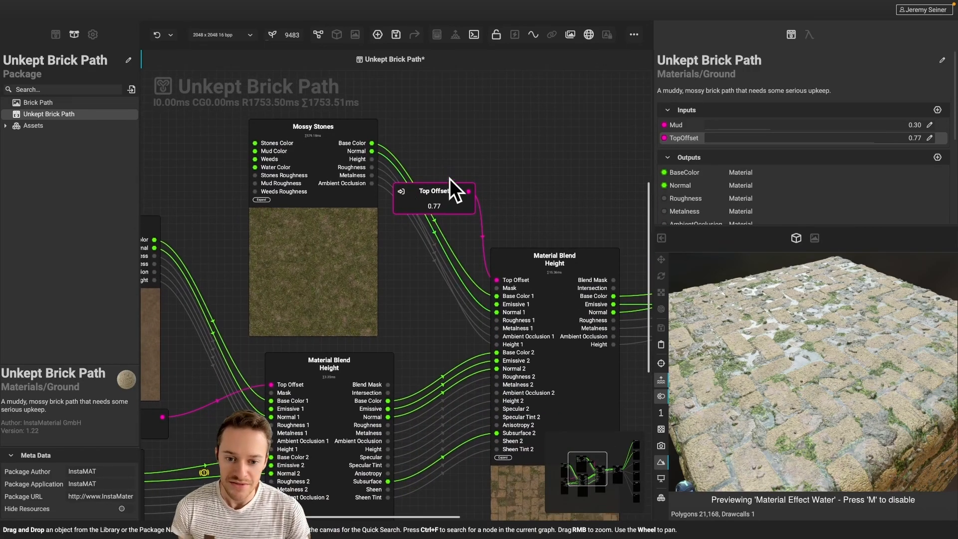
pyautogui.moveTo(441, 197); pyautogui.dragTo(433, 221)
pyautogui.click(509, 272)
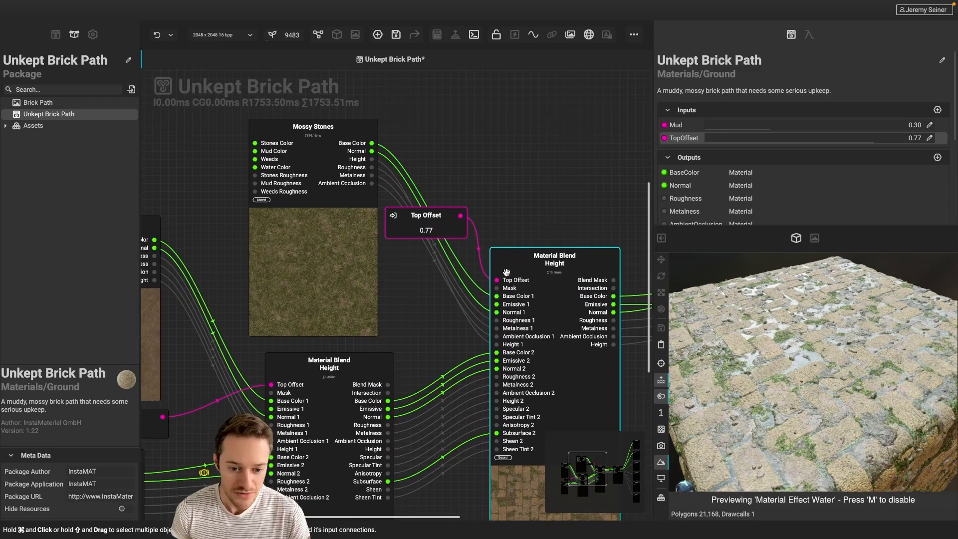
# - Rename the TopOffset graph input as Moss, and set Moss to 0.78 and Mud to 0.37
pyautogui.doubleClick(684, 138)
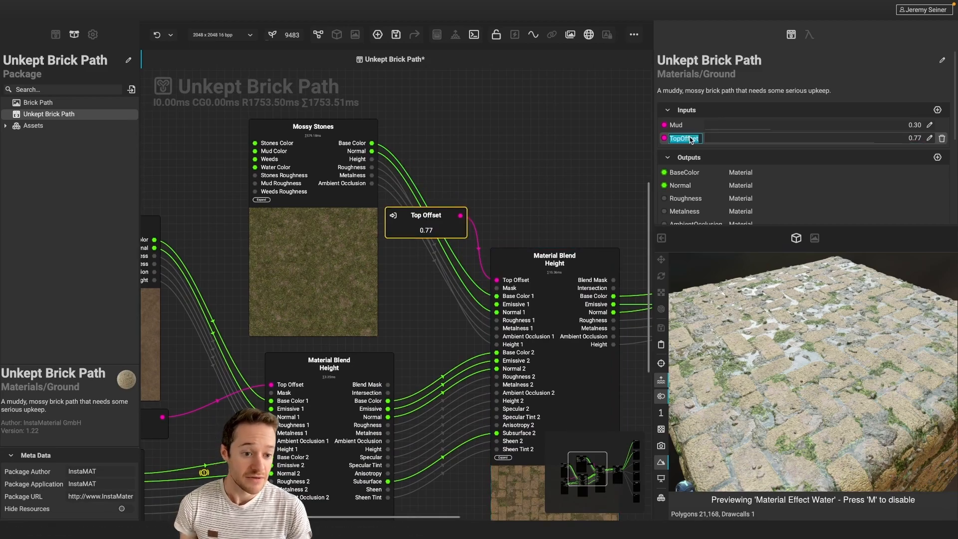
pyautogui.write('Moss')
pyautogui.press('Return')
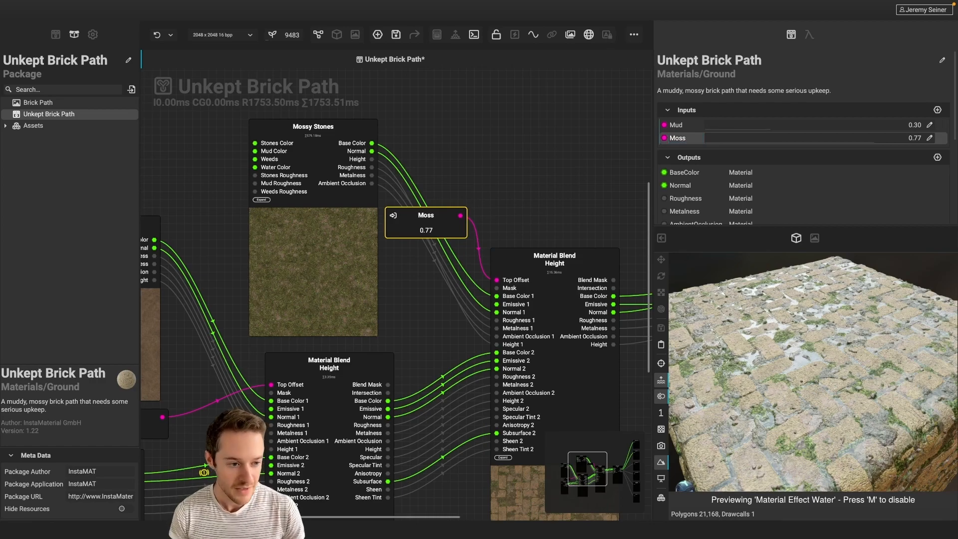
pyautogui.moveTo(874, 145); pyautogui.dragTo(878, 146)
pyautogui.moveTo(785, 125)
pyautogui.mouseDown()
pyautogui.moveTo(759, 130)
pyautogui.moveTo(787, 128)
pyautogui.mouseUp()
# - Examine the Water Level parameter of the Material Effect Water node and return to the graph's own properties
pyautogui.scroll(-2, 543, 150)
pyautogui.moveTo(574, 154); pyautogui.dragTo(416, 129, button='middle')
pyautogui.moveTo(497, 144); pyautogui.dragTo(385, 153, button='middle')
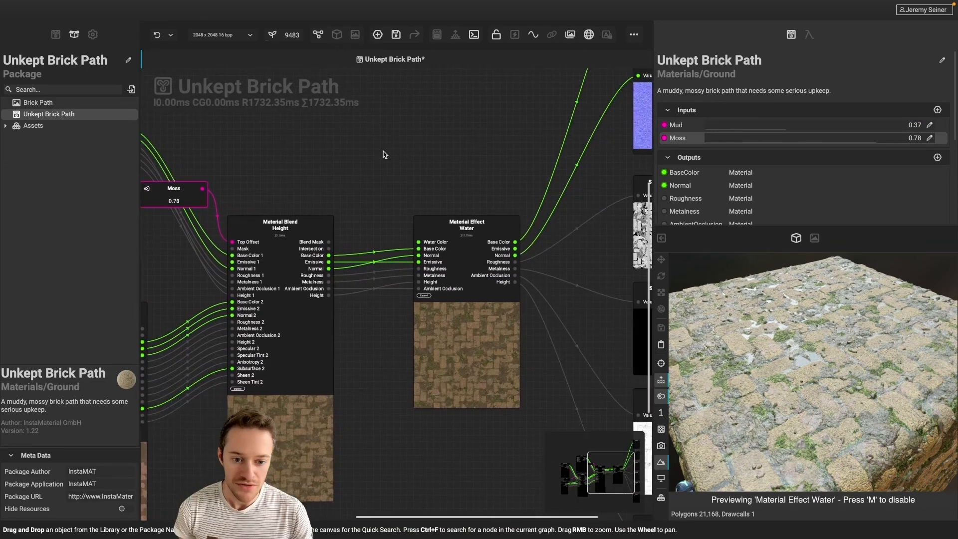
pyautogui.click(474, 328)
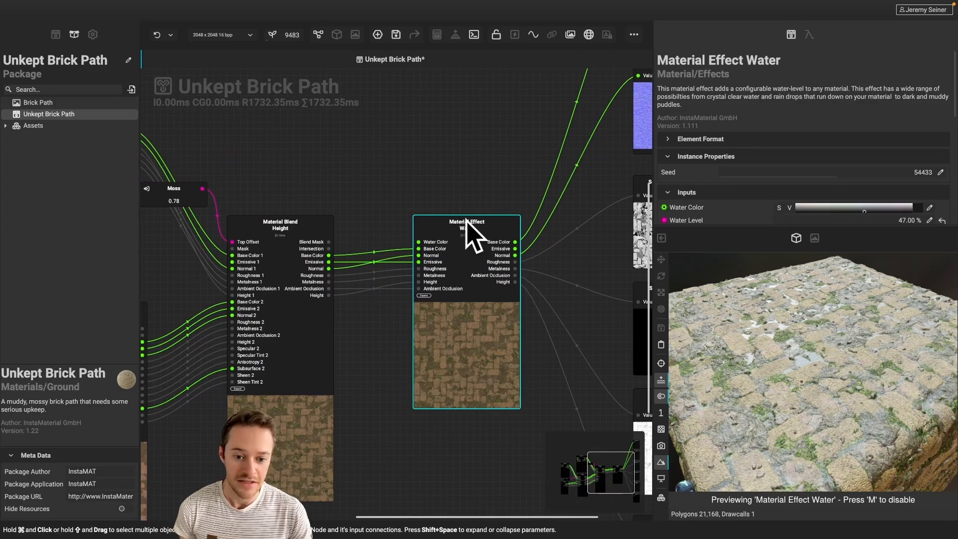
pyautogui.scroll(-3, 712, 204)
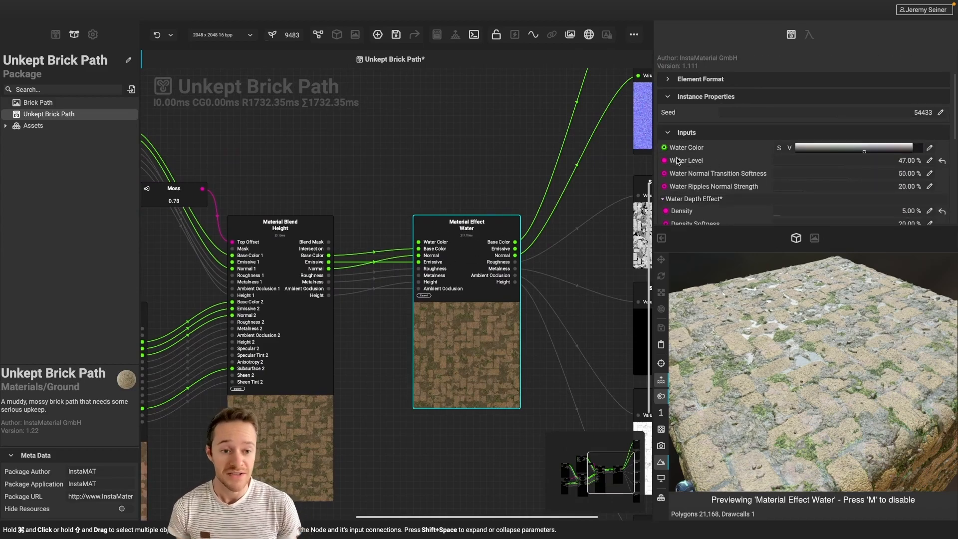
pyautogui.click(519, 120)
pyautogui.scroll(3, 720, 158)
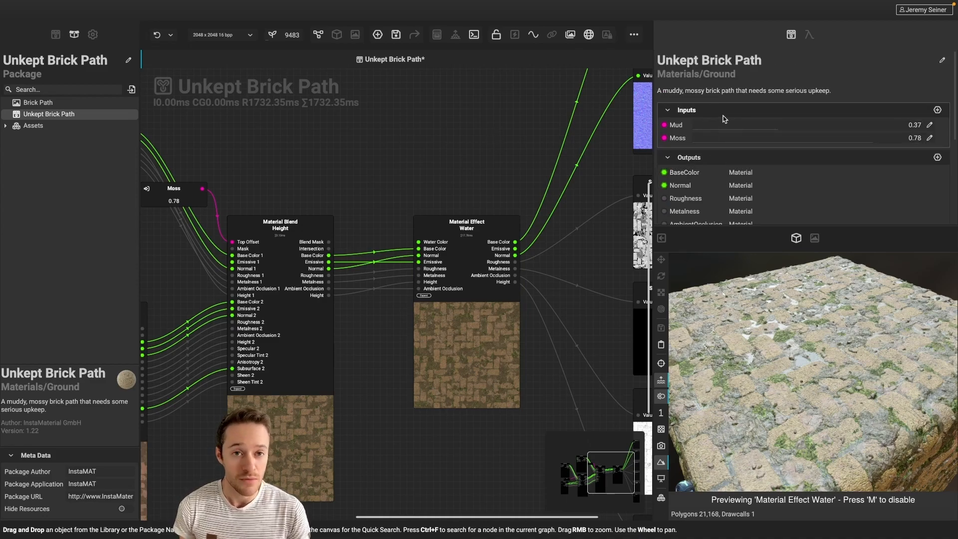
# - Add a Float32 input to the graph and name it Water
pyautogui.click(938, 110)
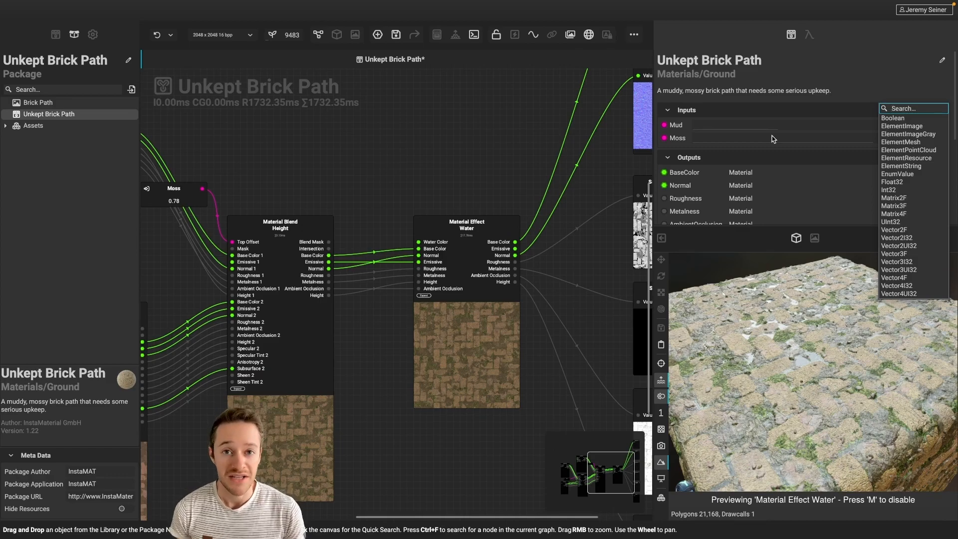
pyautogui.write('fl')
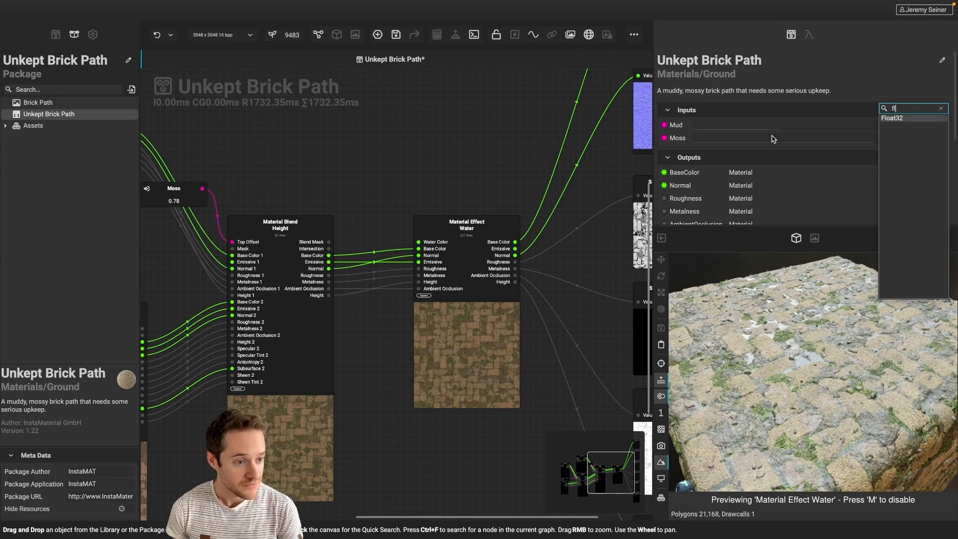
pyautogui.click(893, 118)
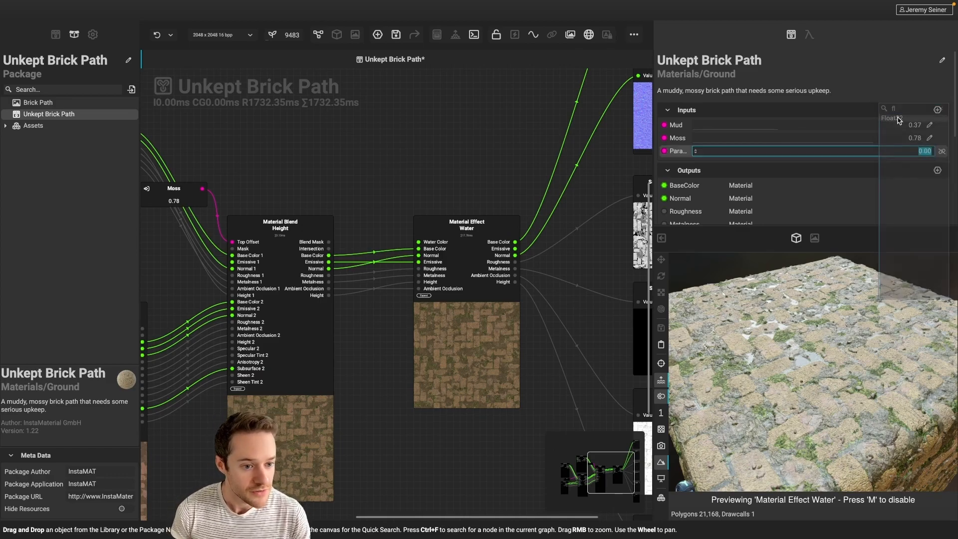
pyautogui.moveTo(693, 131); pyautogui.dragTo(721, 129)
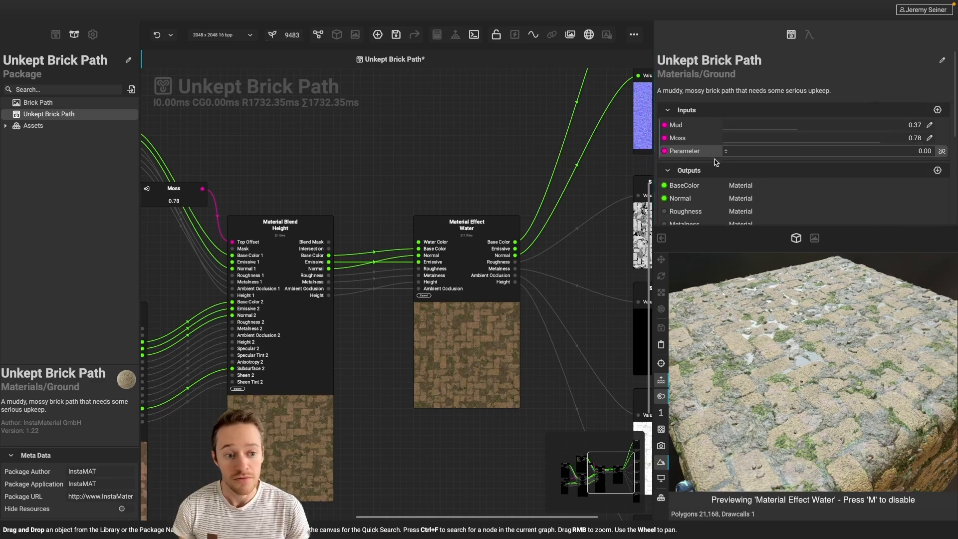
pyautogui.doubleClick(683, 152)
pyautogui.write('Water')
pyautogui.press('Return')
# - Change the Water input's UI control type to Slider and set its value to 0.43
pyautogui.moveTo(725, 151)
pyautogui.mouseDown()
pyautogui.moveTo(729, 125)
pyautogui.moveTo(726, 149)
pyautogui.mouseUp()
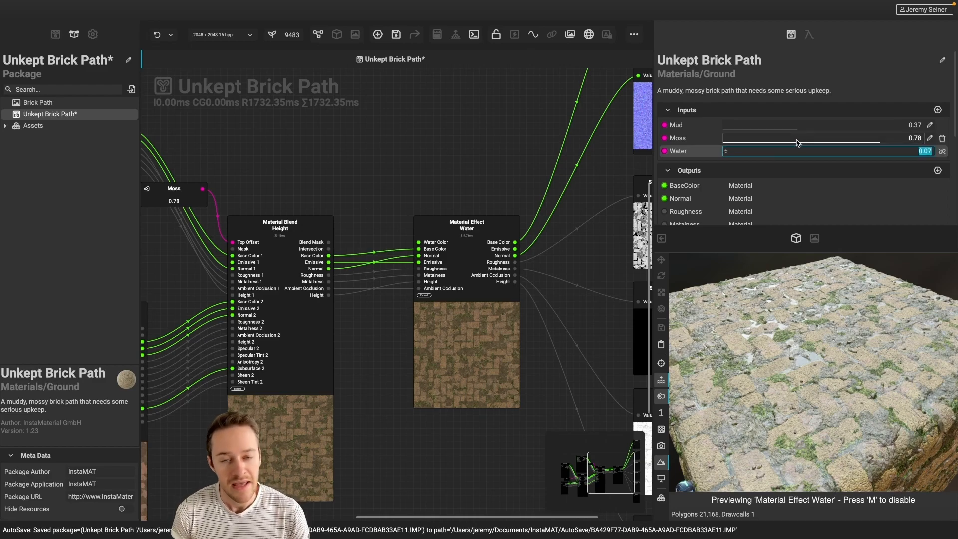
pyautogui.rightClick(677, 153)
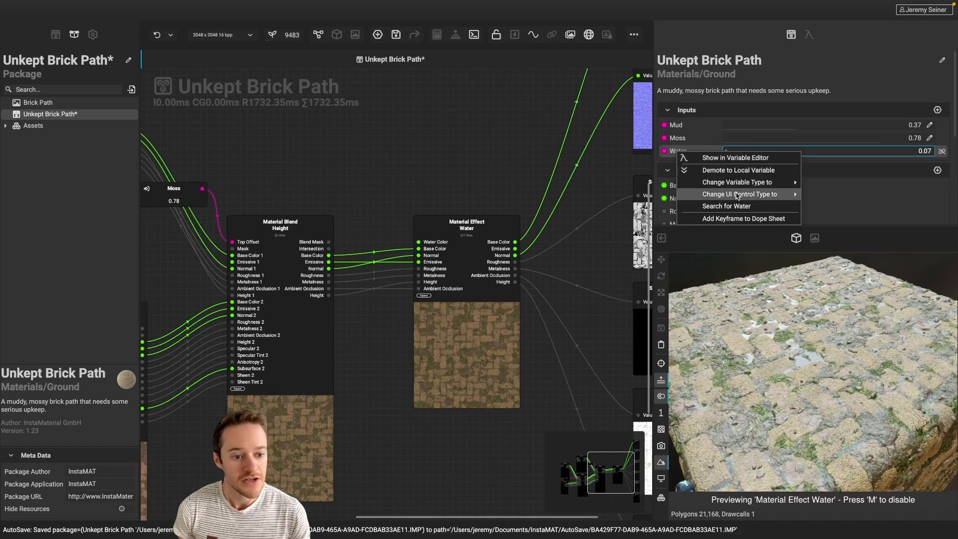
pyautogui.moveTo(728, 199)
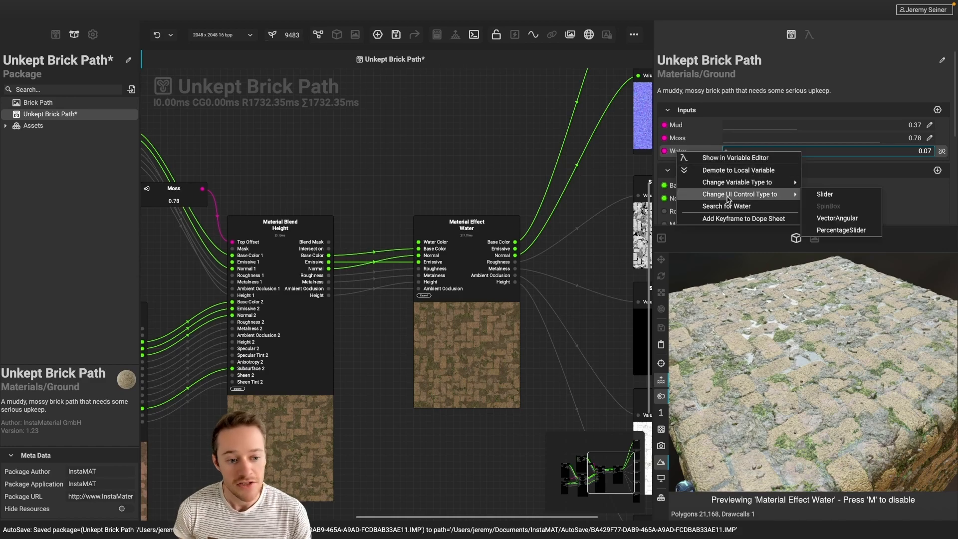
pyautogui.click(830, 193)
pyautogui.moveTo(748, 152); pyautogui.dragTo(810, 158)
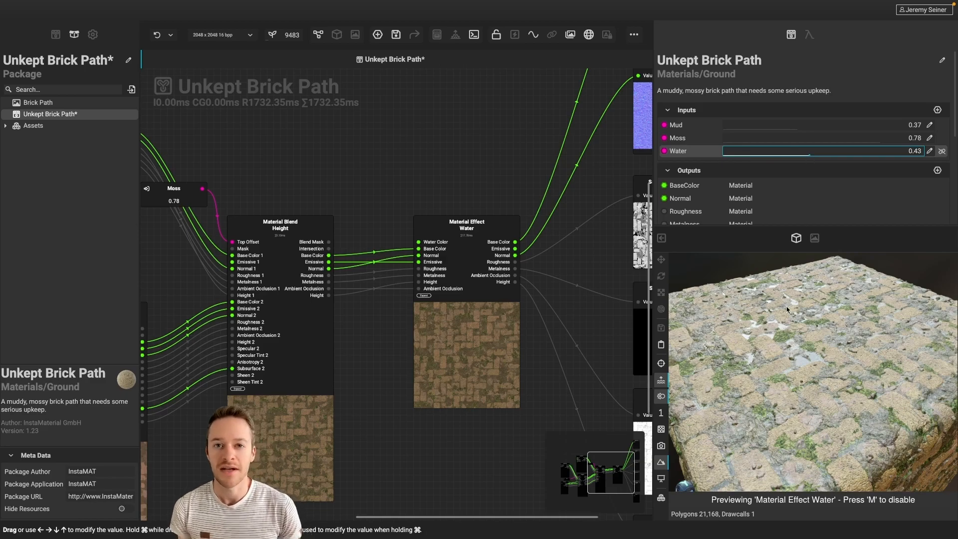
# - Expand the Material Effect Water node's parameters and connect the Water graph input to its Water Level
pyautogui.click(424, 296)
pyautogui.moveTo(449, 225); pyautogui.dragTo(449, 218)
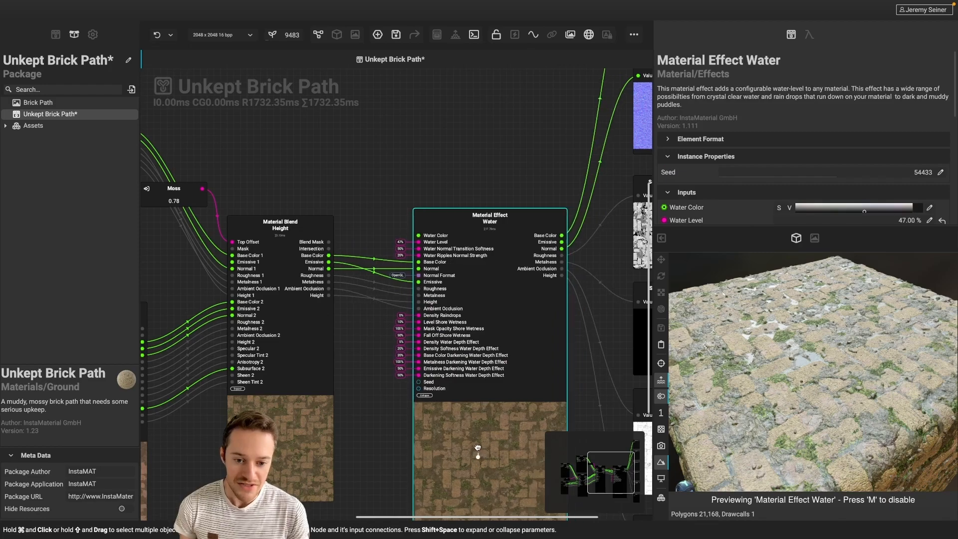
pyautogui.scroll(2, 497, 180)
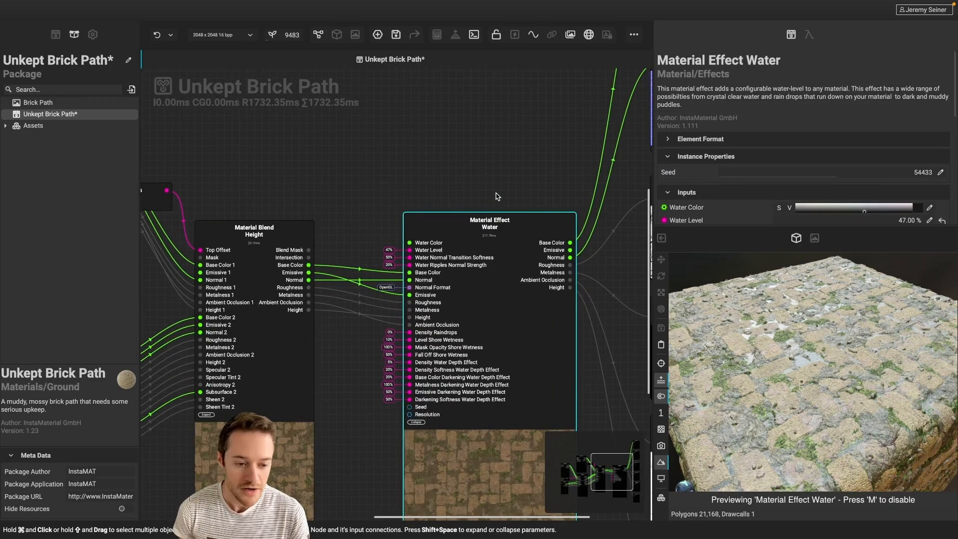
pyautogui.click(623, 166)
pyautogui.moveTo(682, 152); pyautogui.dragTo(407, 251)
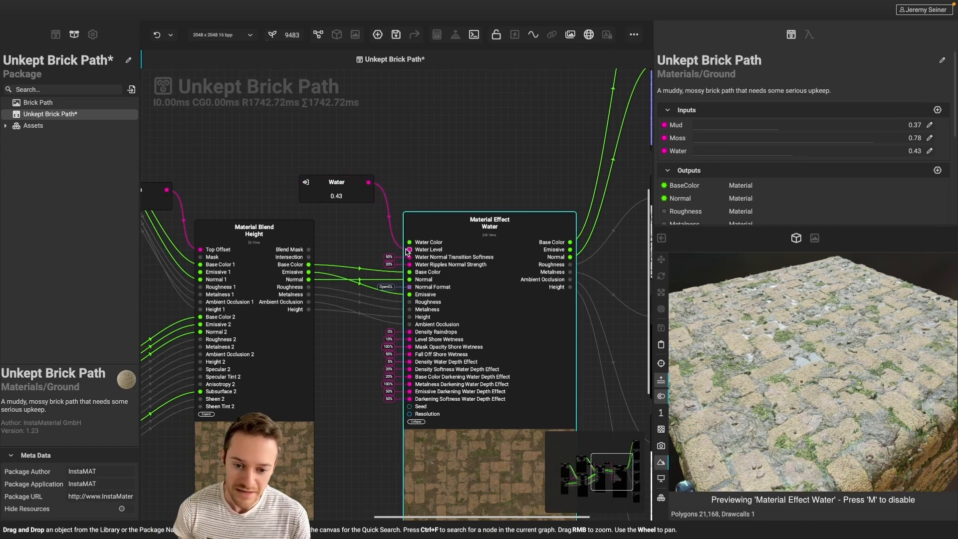
# - Try different amounts on the graph's inputs, ending with Mud at 0.27, Moss at 0.69 and Water at 0.36
pyautogui.moveTo(793, 152)
pyautogui.mouseDown()
pyautogui.moveTo(767, 158)
pyautogui.moveTo(824, 159)
pyautogui.moveTo(799, 161)
pyautogui.mouseUp()
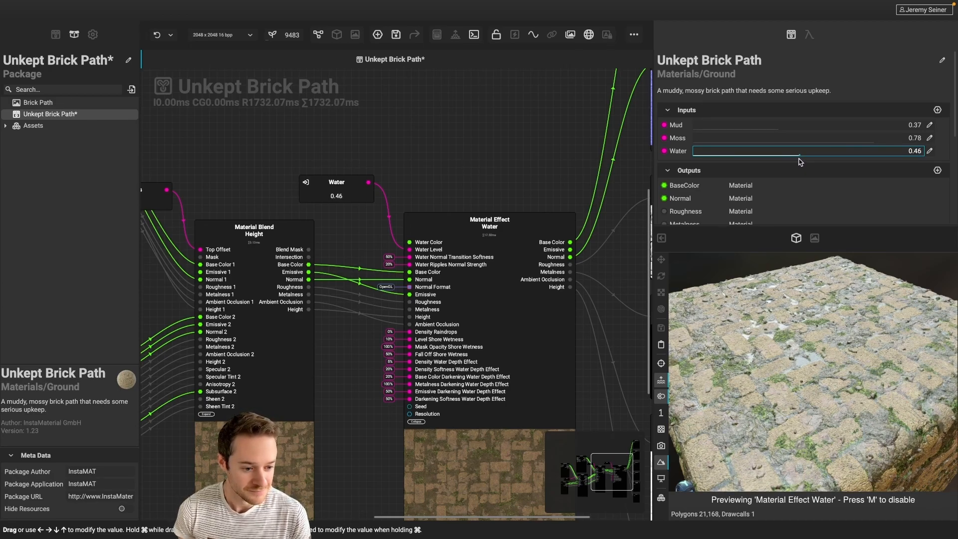
pyautogui.moveTo(448, 127)
pyautogui.mouseDown(button='right')
pyautogui.moveTo(438, 81)
pyautogui.moveTo(446, 113)
pyautogui.mouseUp(button='right')
pyautogui.press('f')
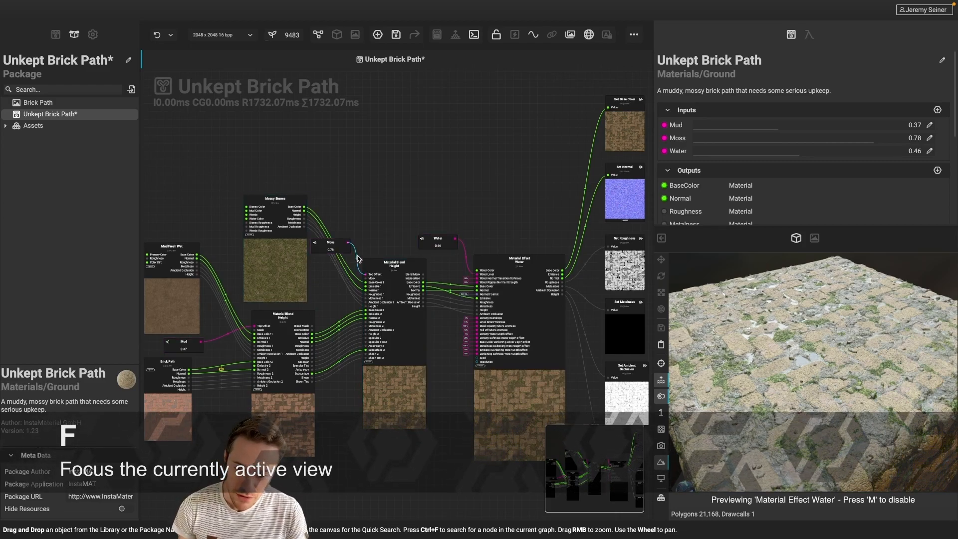
pyautogui.moveTo(782, 129); pyautogui.dragTo(691, 158)
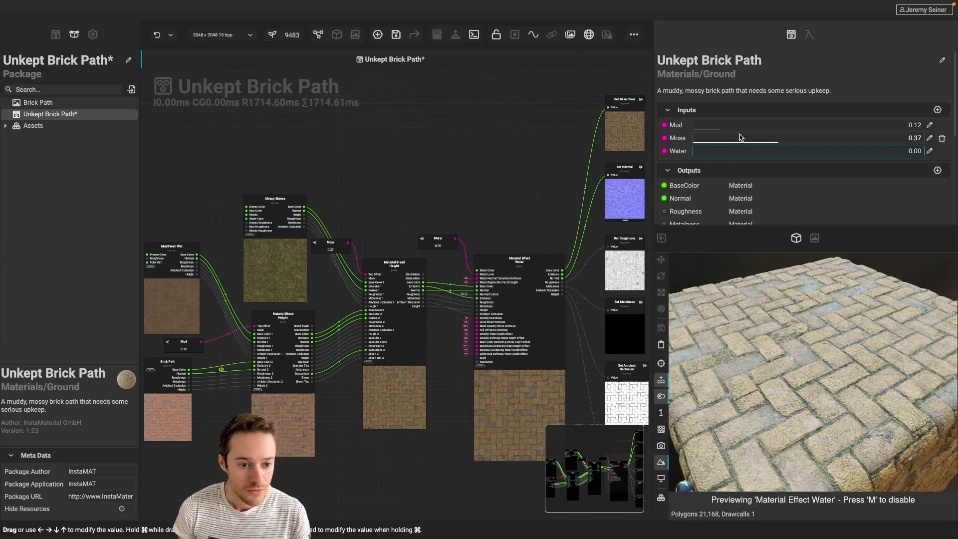
pyautogui.moveTo(726, 126); pyautogui.dragTo(856, 147)
pyautogui.moveTo(703, 155); pyautogui.dragTo(776, 156)
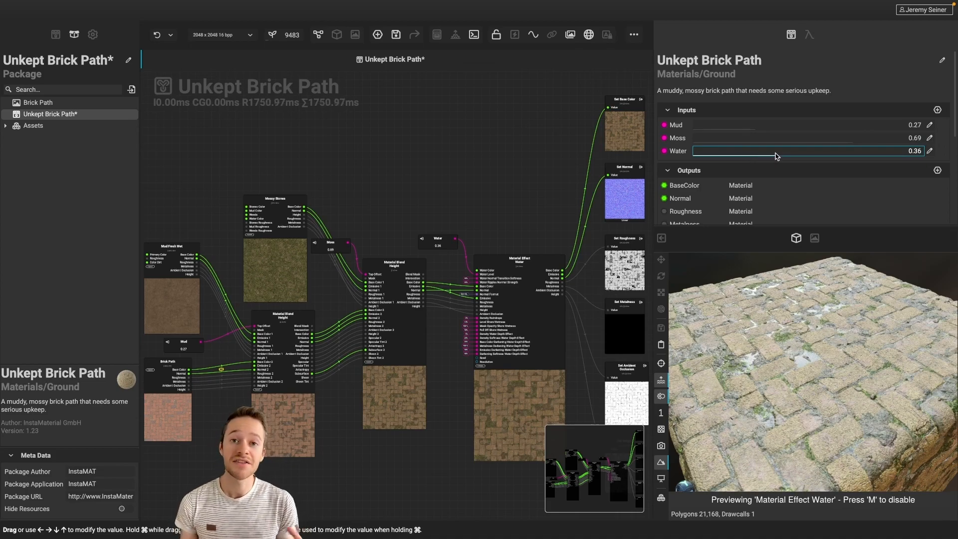
# - Create a new Element Graph in the package and place the Unkept Brick Path graph in it as a node
pyautogui.moveTo(512, 196); pyautogui.dragTo(505, 169, button='right')
pyautogui.moveTo(504, 170); pyautogui.dragTo(479, 177, button='middle')
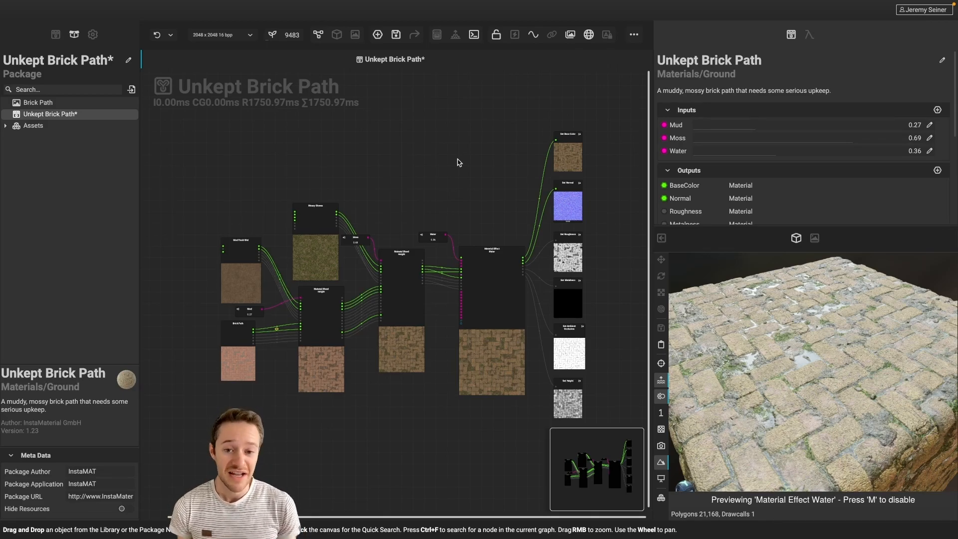
pyautogui.click(377, 34)
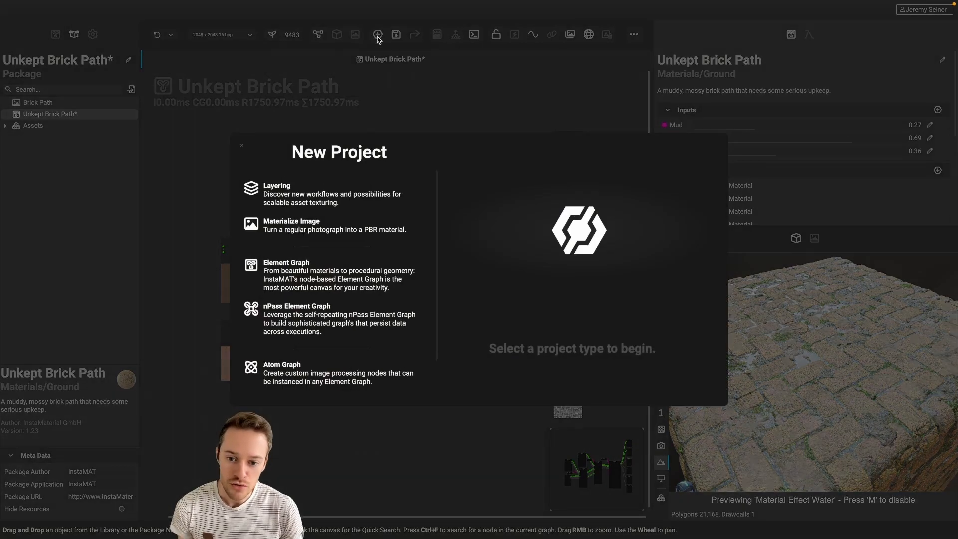
pyautogui.click(299, 275)
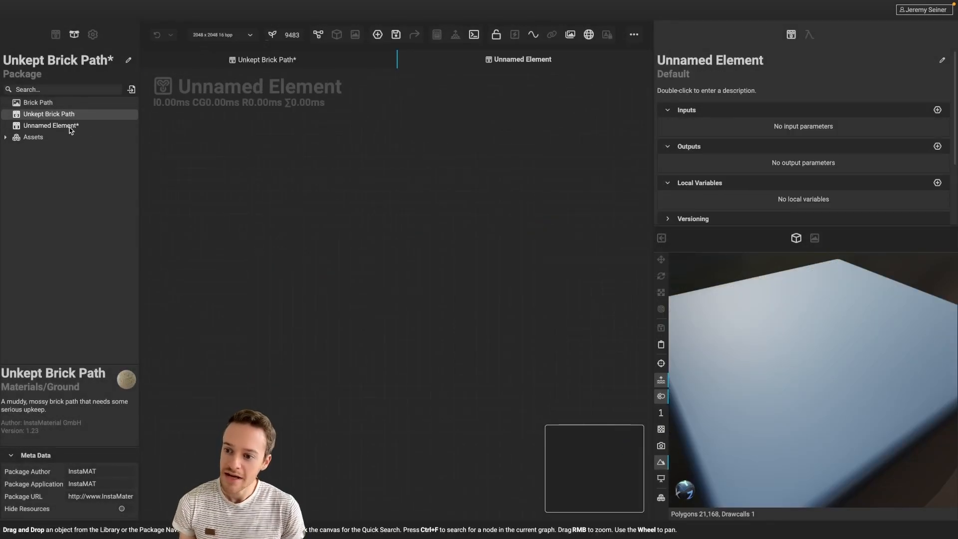
pyautogui.moveTo(30, 114); pyautogui.dragTo(381, 240)
pyautogui.moveTo(457, 221); pyautogui.dragTo(481, 438, button='right')
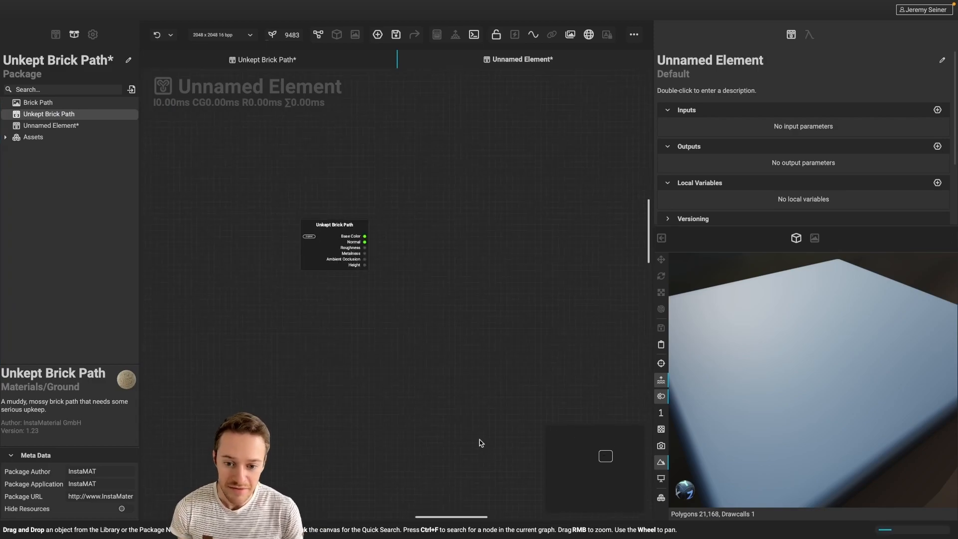
# - Preview the Unkept Brick Path node as a 3D material and save the package
pyautogui.rightClick(330, 294)
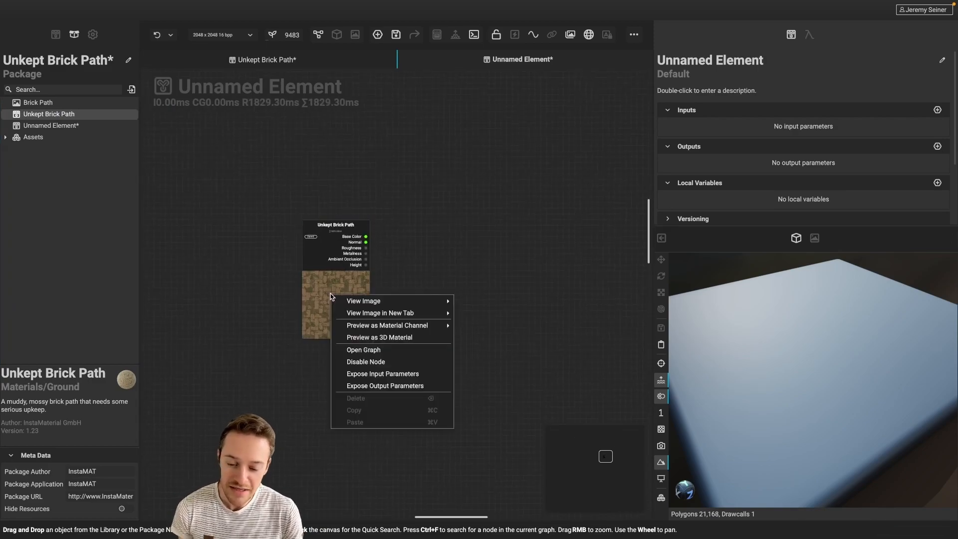
pyautogui.click(359, 337)
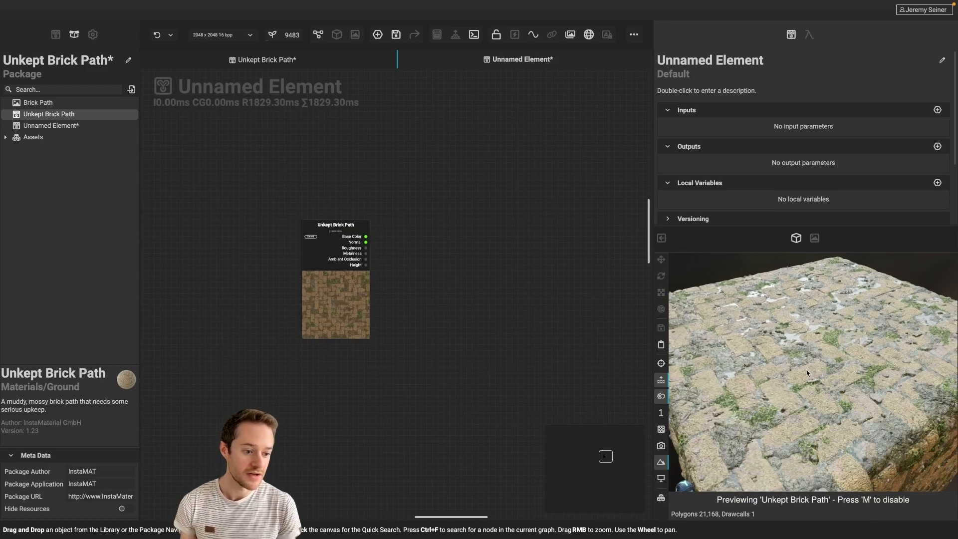
pyautogui.hotkey('ctrl', 's')
# - Set the Unkept Brick Path node's inputs to Water 0.02, Mud 0.47 and Moss 0.78
pyautogui.click(350, 287)
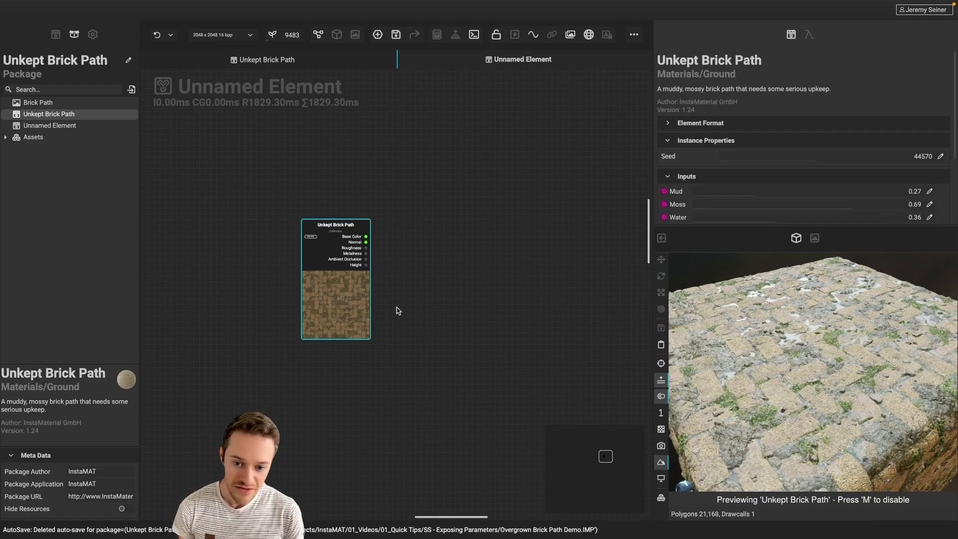
pyautogui.scroll(-2, 689, 178)
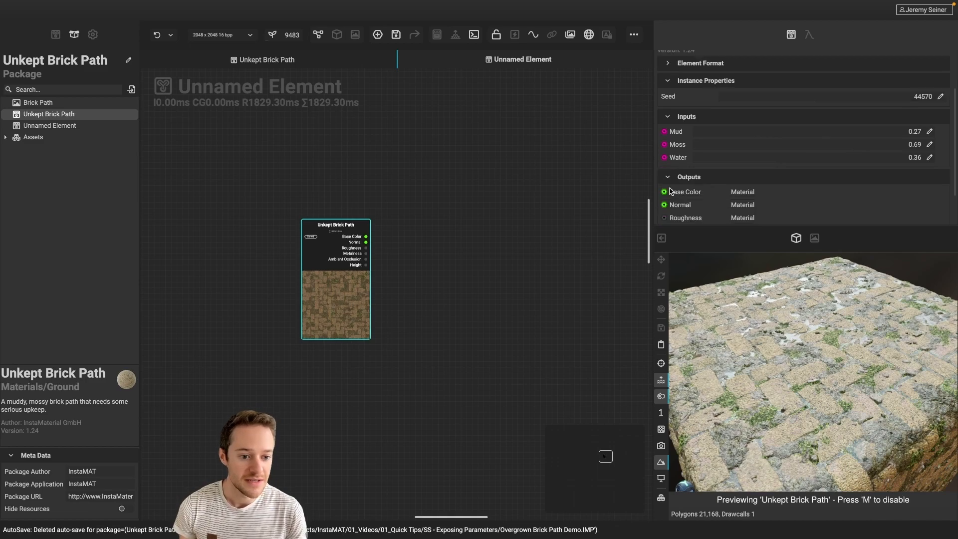
pyautogui.click(696, 158)
pyautogui.click(801, 133)
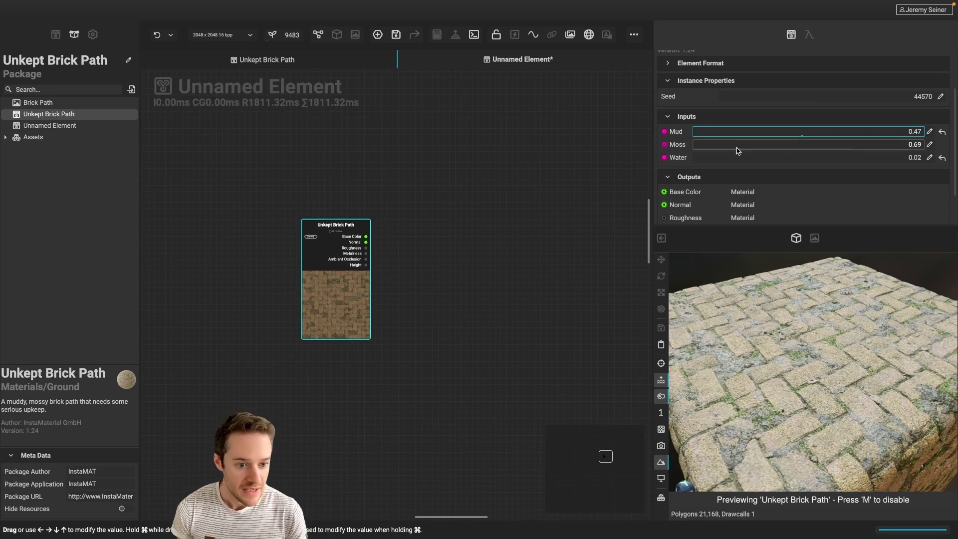
pyautogui.click(872, 149)
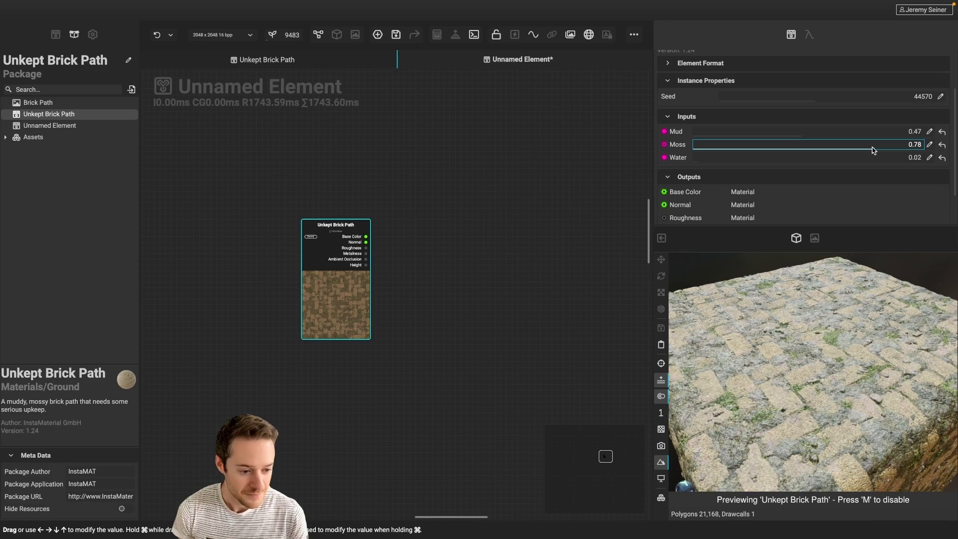